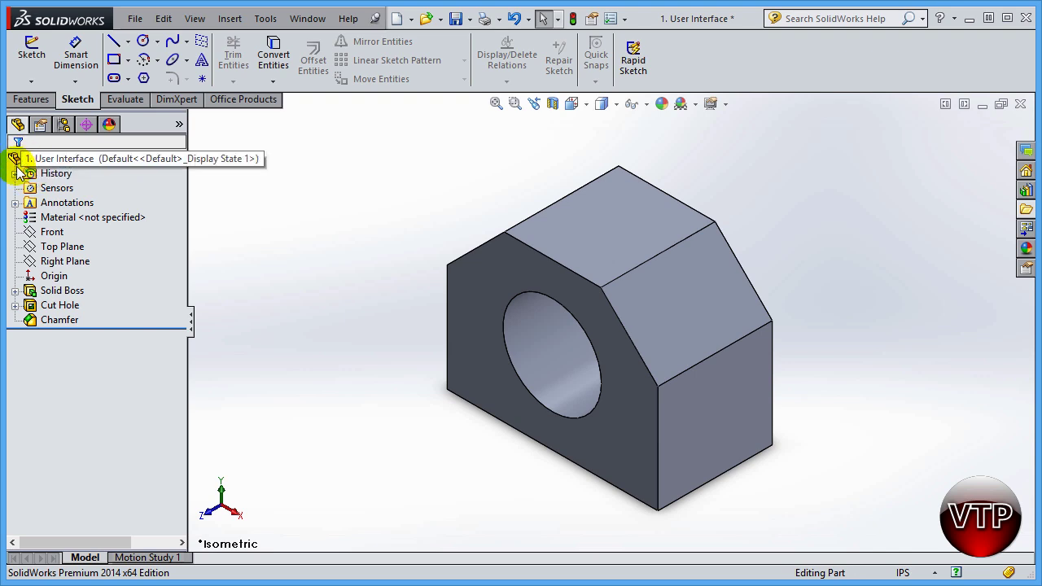
# Expand the History folder and inspect the sketch nested under Solid Boss, collapsing that feature again.
pyautogui.click(14, 174)
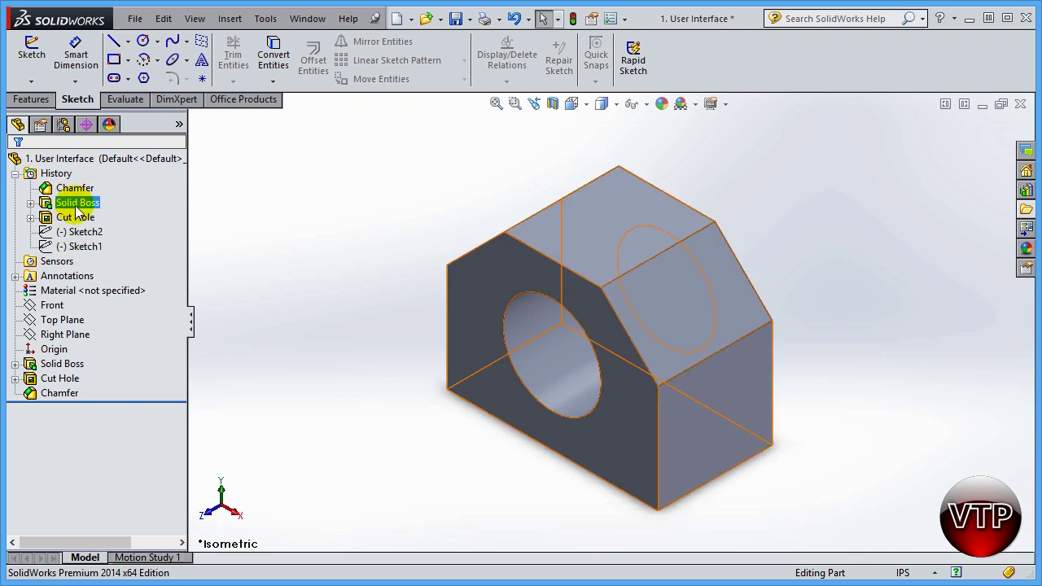
pyautogui.click(31, 203)
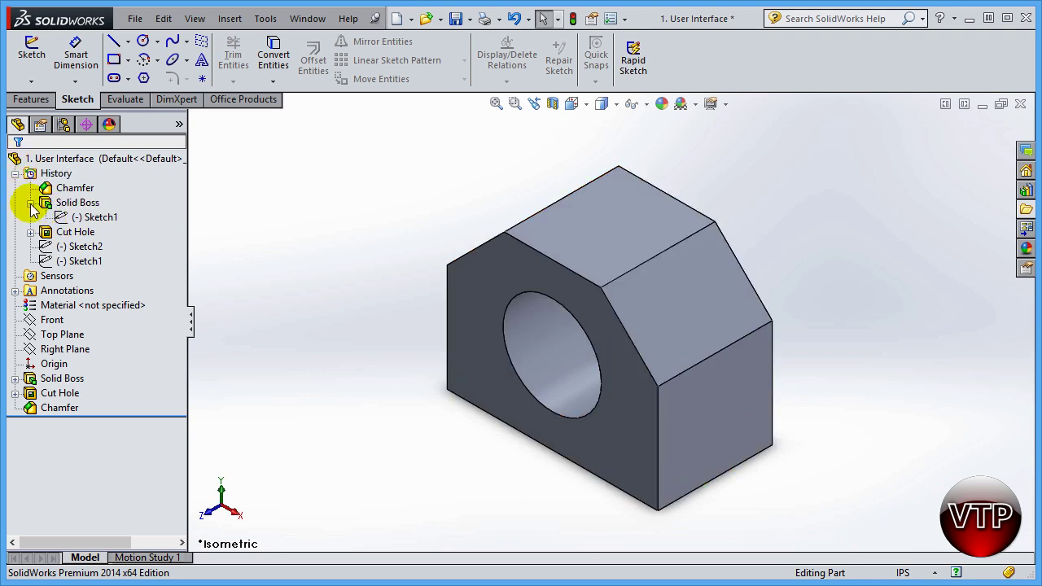
pyautogui.click(30, 202)
pyautogui.click(29, 173)
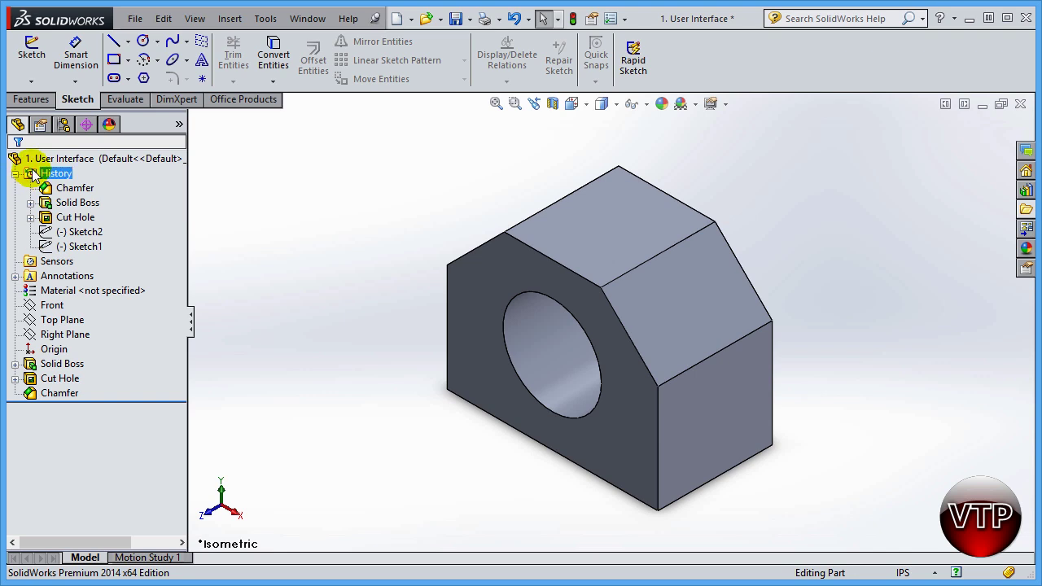
# Examine the Chamfer, Solid Boss and Cut Hole features in History alongside Sketch1 and Sketch2, and compare their geometry on the model.
pyautogui.click(82, 188)
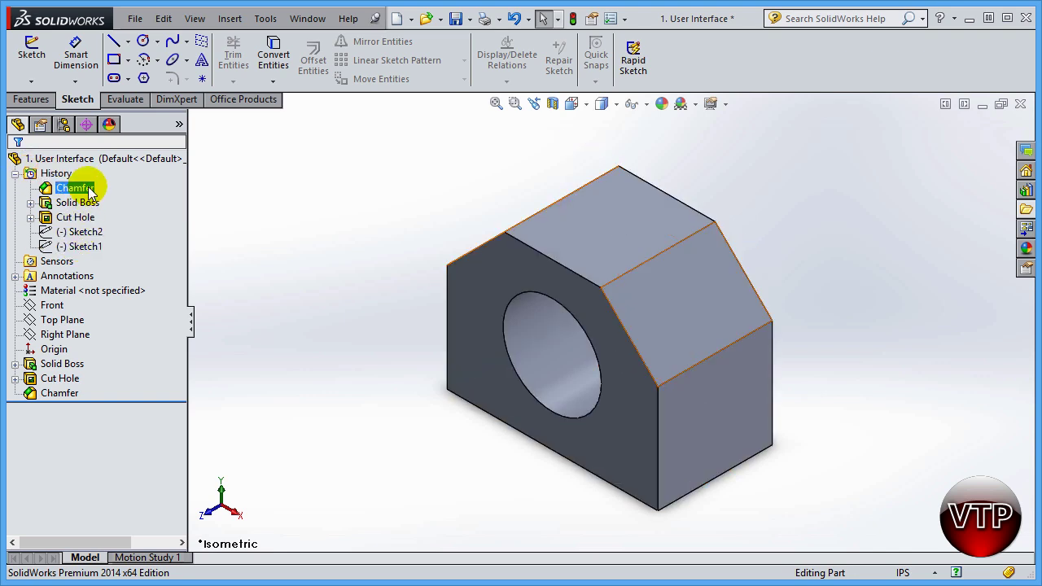
pyautogui.click(81, 203)
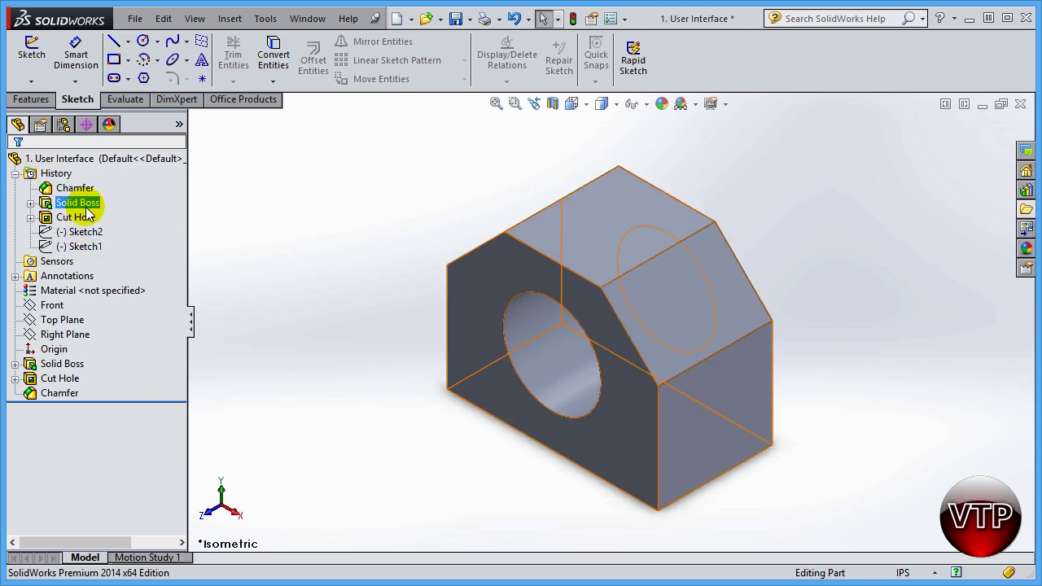
pyautogui.click(82, 232)
pyautogui.click(82, 247)
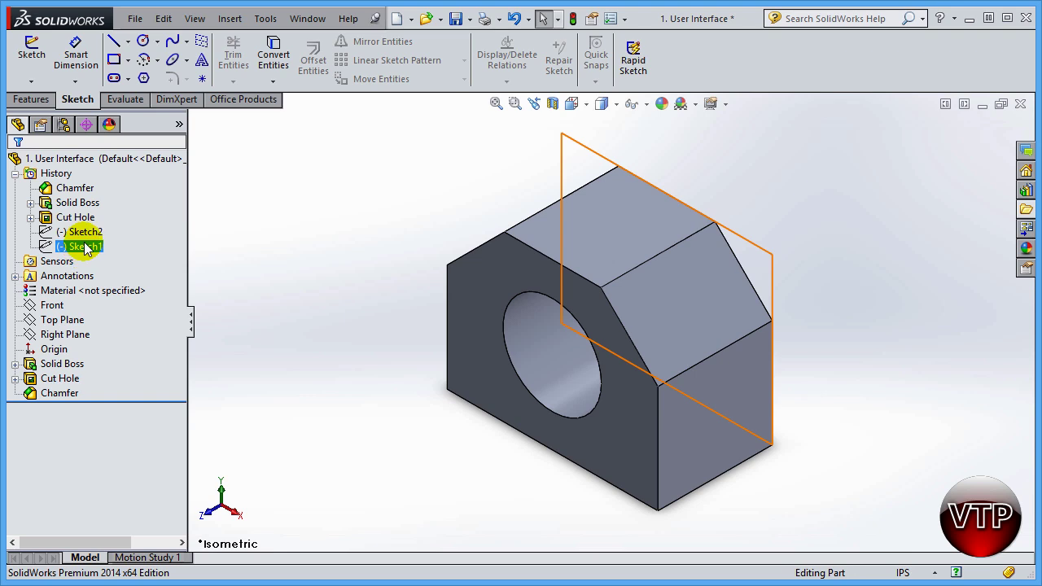
pyautogui.click(96, 252)
pyautogui.click(79, 205)
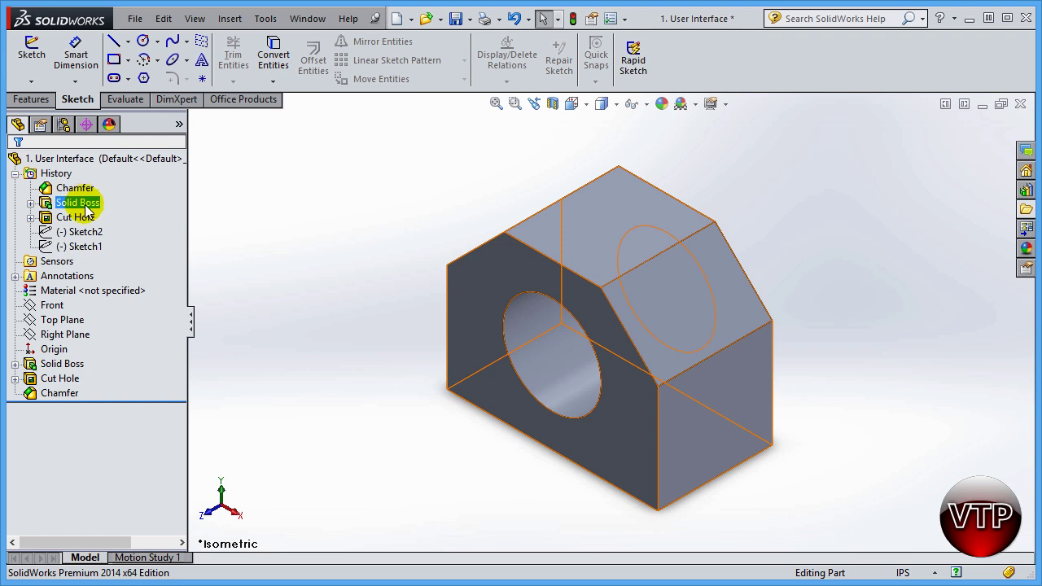
pyautogui.click(90, 247)
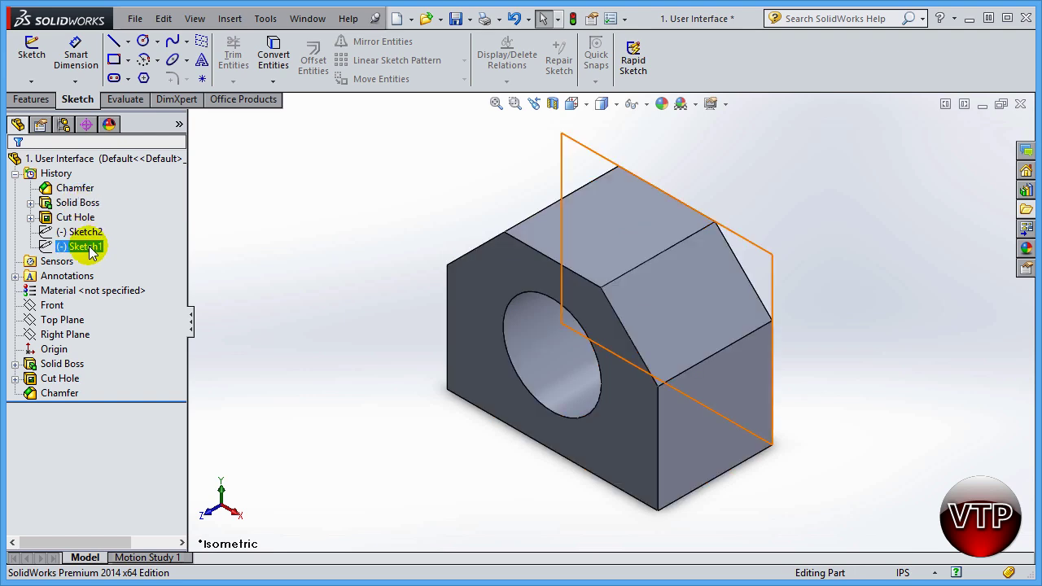
pyautogui.click(78, 204)
pyautogui.click(87, 233)
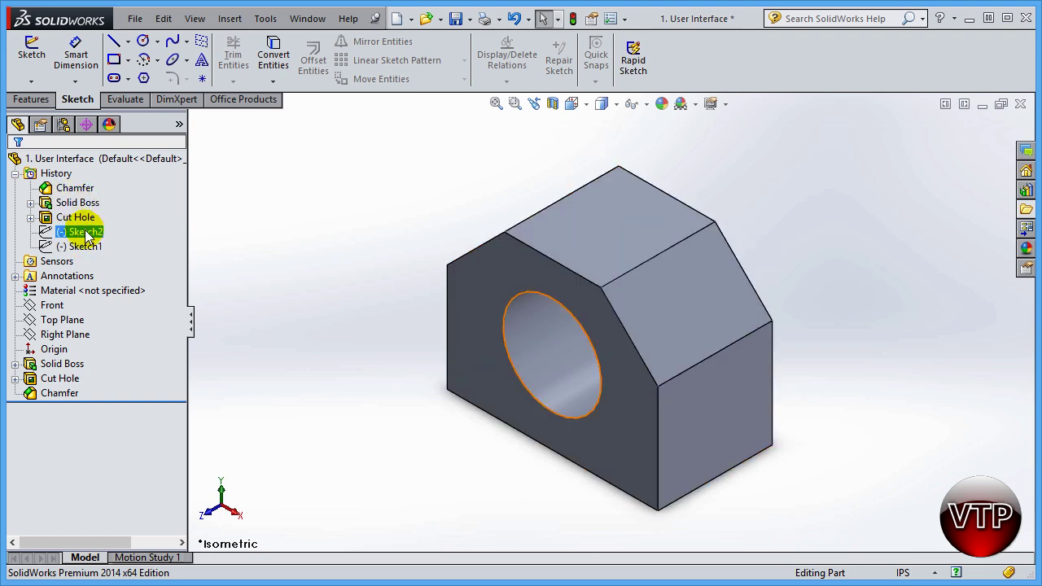
pyautogui.click(81, 219)
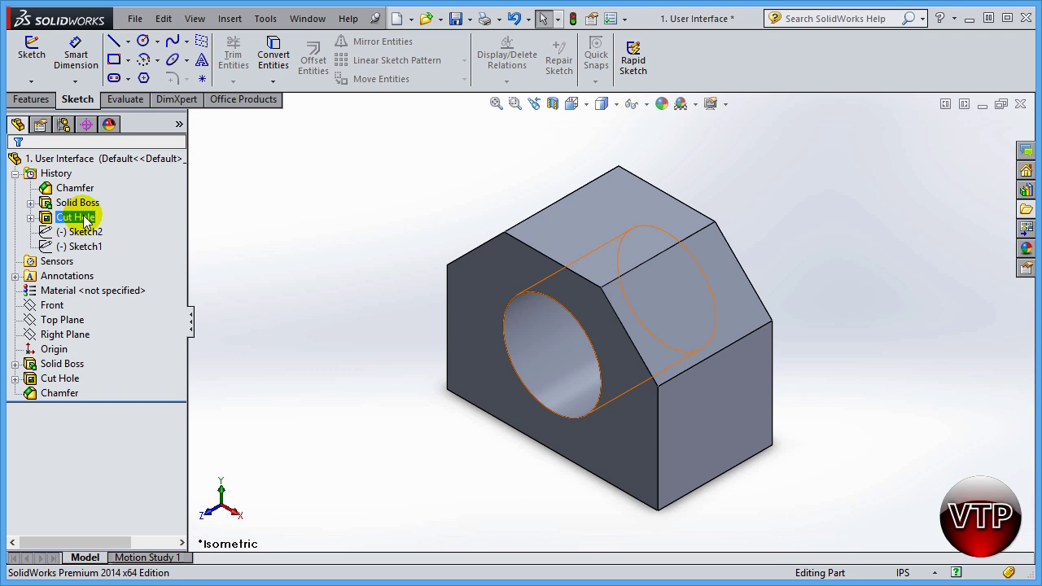
pyautogui.click(75, 203)
pyautogui.click(73, 191)
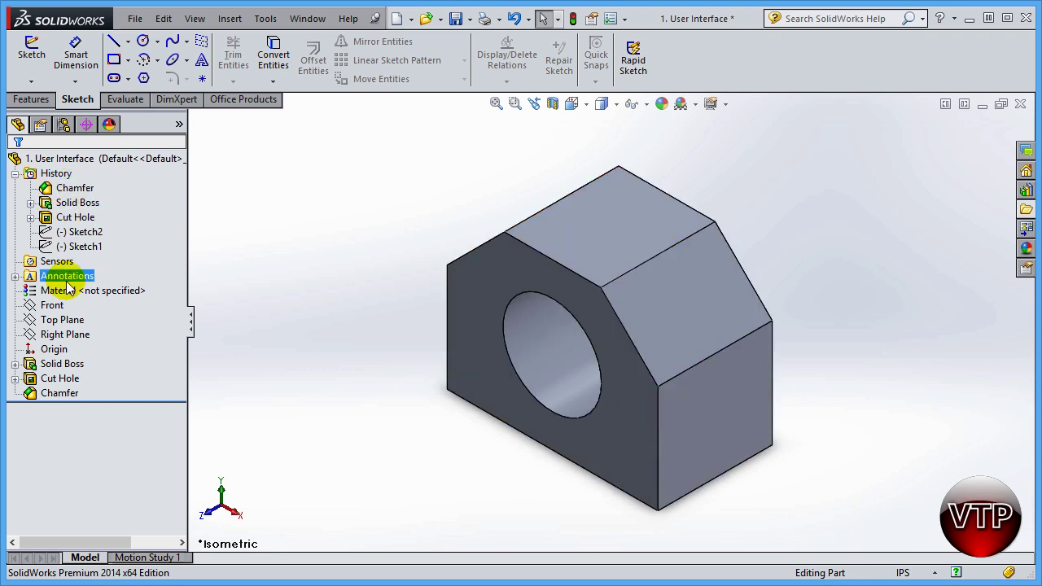
pyautogui.click(59, 394)
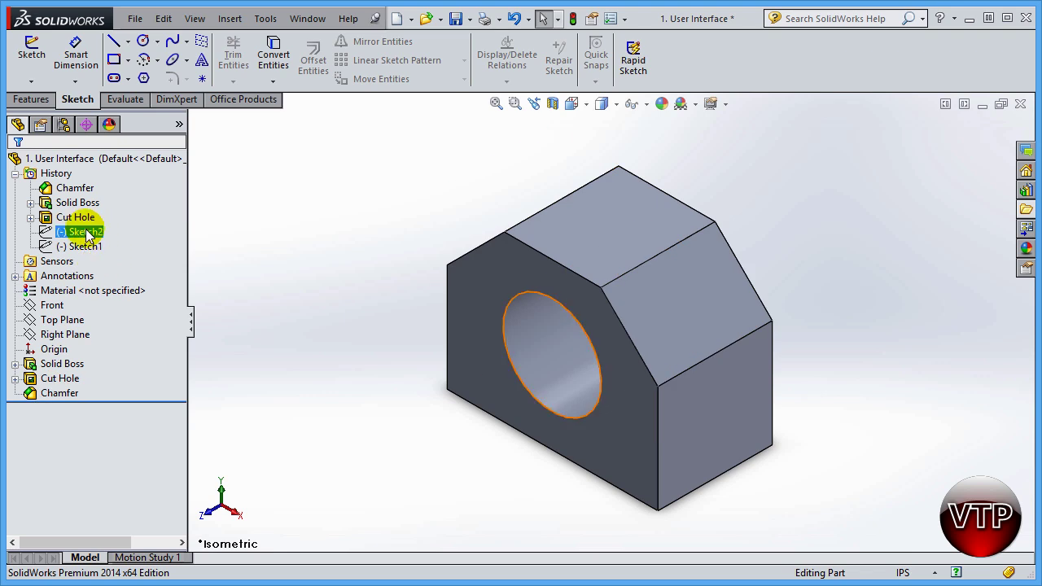
pyautogui.click(77, 204)
pyautogui.click(79, 189)
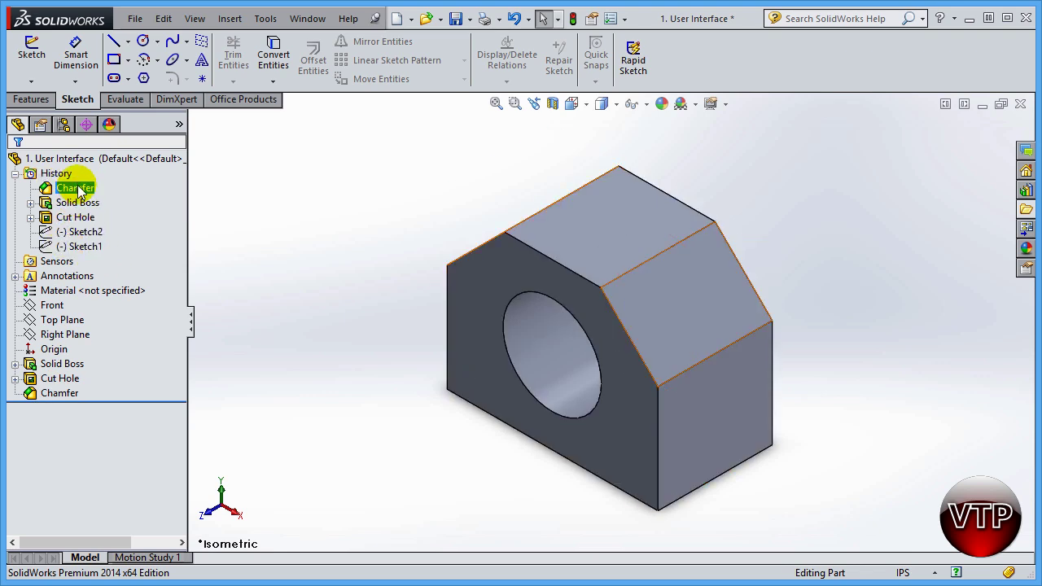
# Collapse the History folder, reopen it briefly to check its most recent feature, and collapse it again.
pyautogui.click(15, 175)
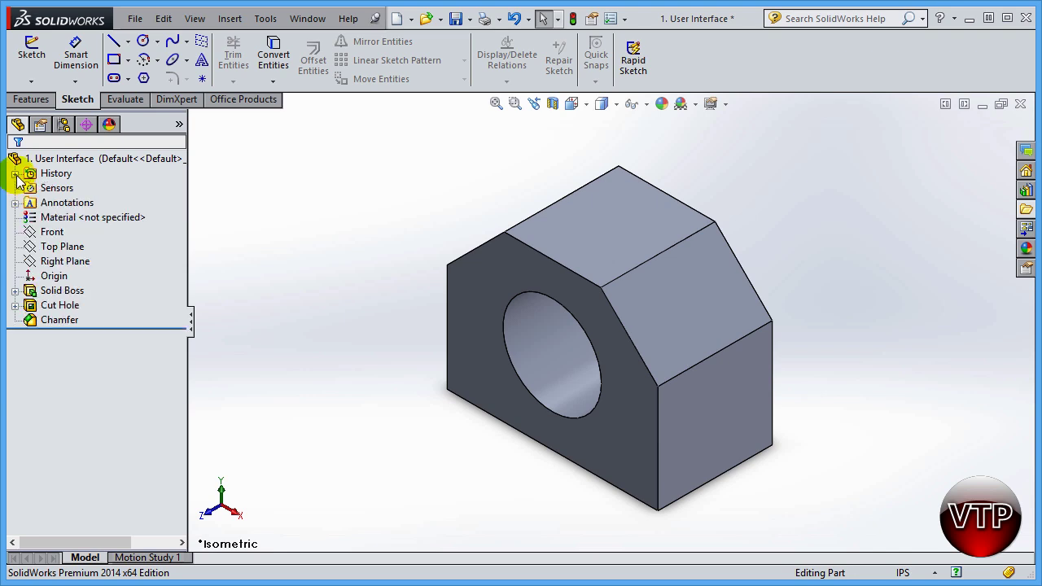
pyautogui.click(14, 174)
pyautogui.click(61, 189)
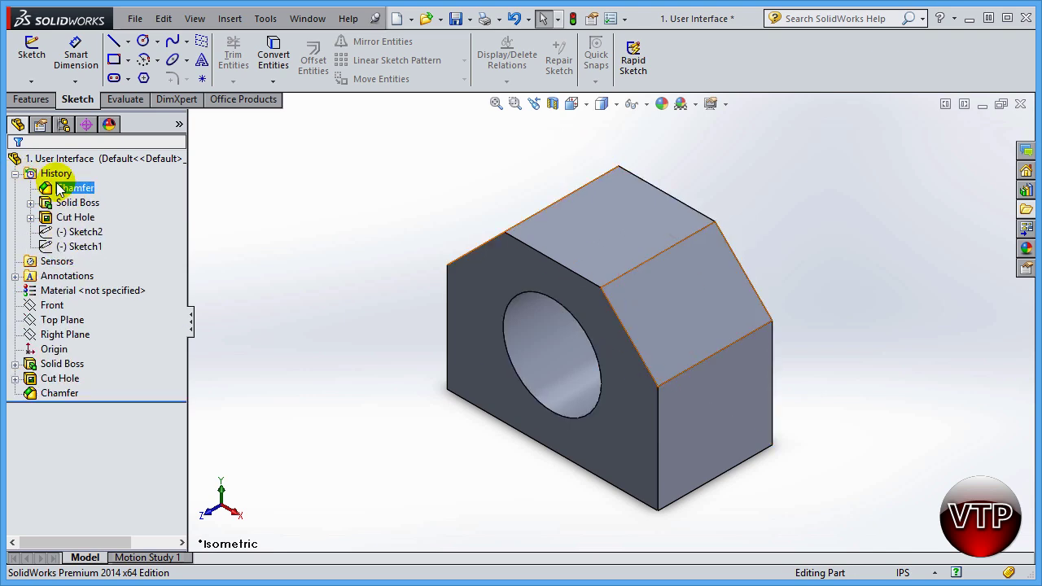
pyautogui.click(18, 185)
pyautogui.click(14, 174)
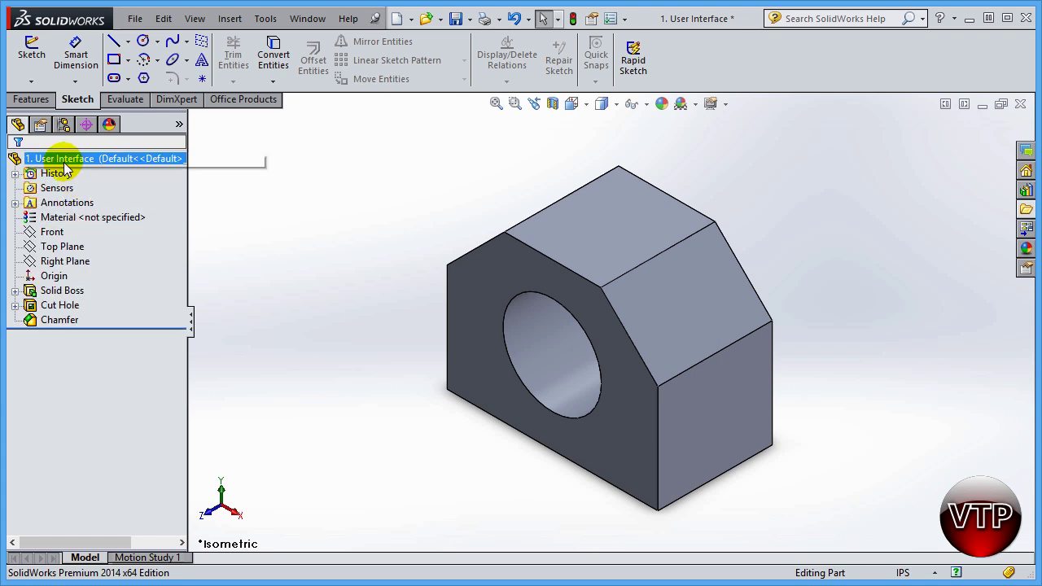
# Examine the Sensors, Annotations and Material entries in the part's feature tree.
pyautogui.click(50, 176)
pyautogui.click(61, 203)
pyautogui.click(52, 232)
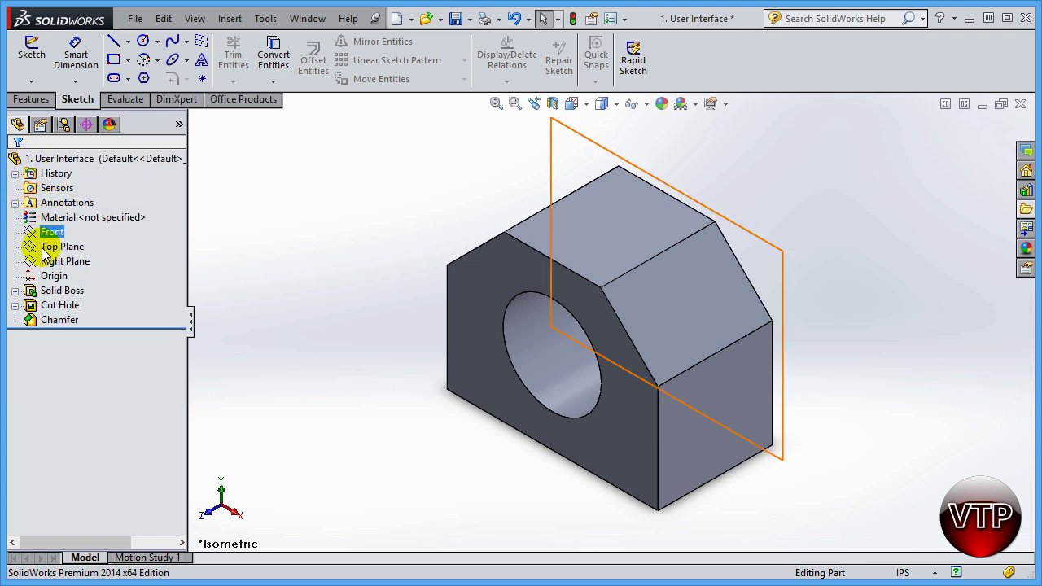
pyautogui.click(71, 193)
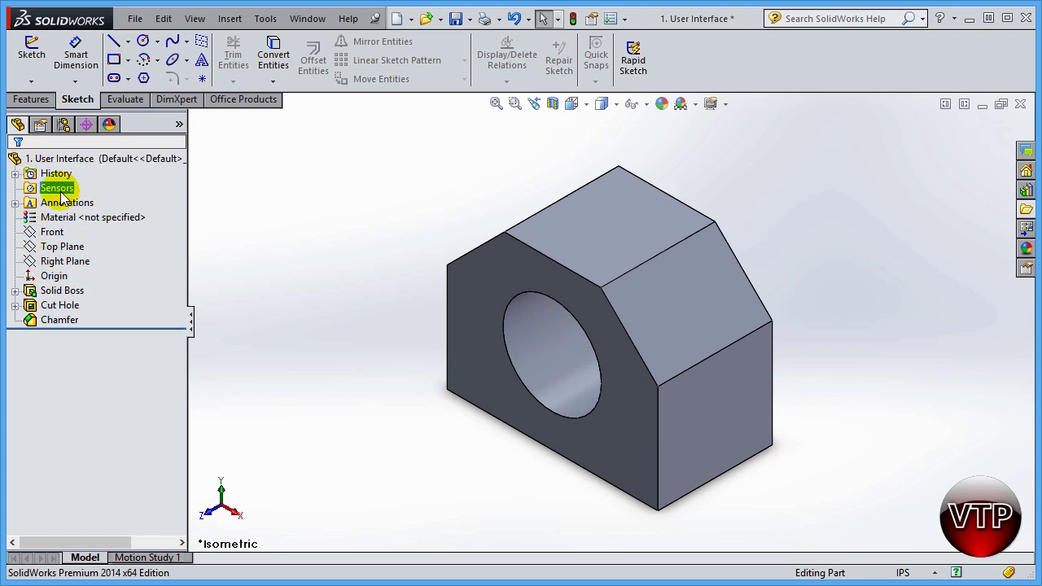
pyautogui.click(66, 205)
pyautogui.click(70, 217)
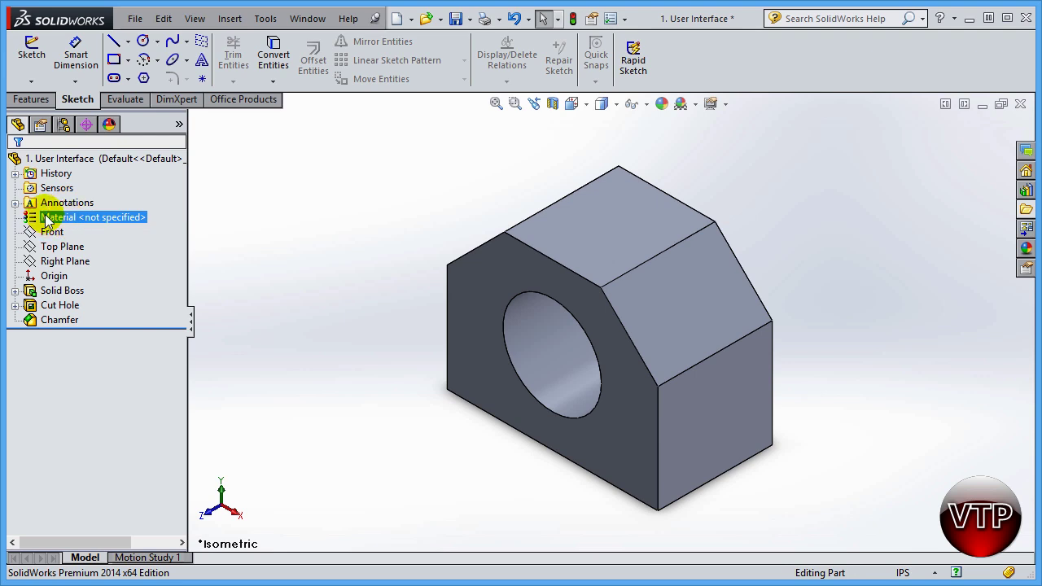
pyautogui.click(66, 188)
pyautogui.click(71, 215)
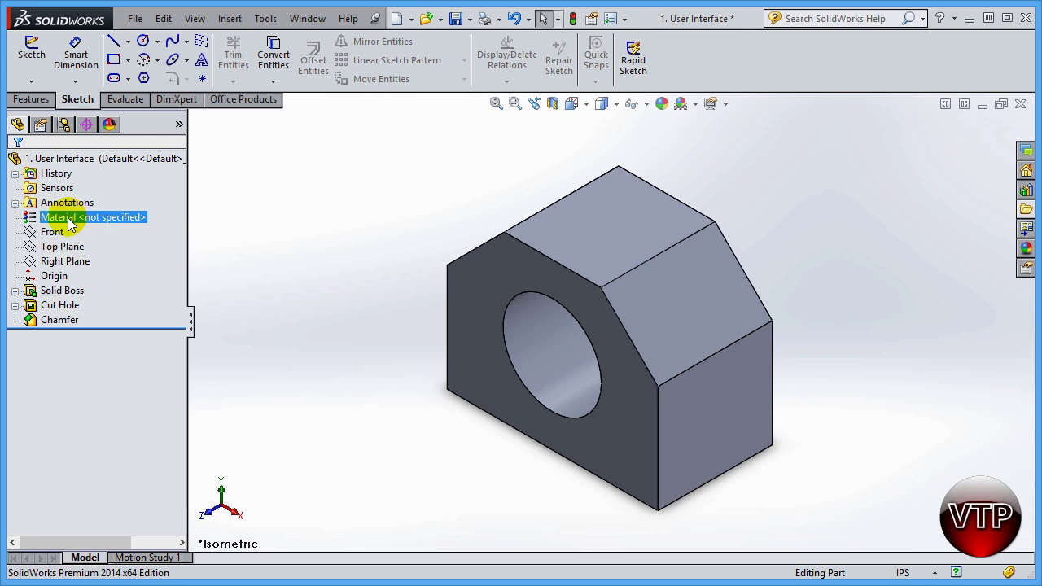
pyautogui.click(68, 188)
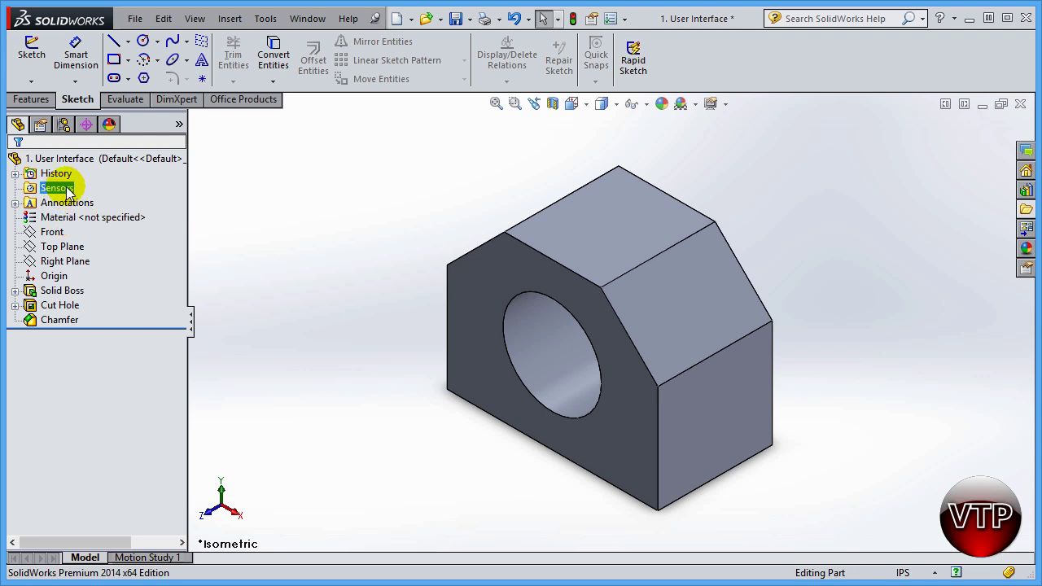
pyautogui.click(73, 203)
pyautogui.click(82, 218)
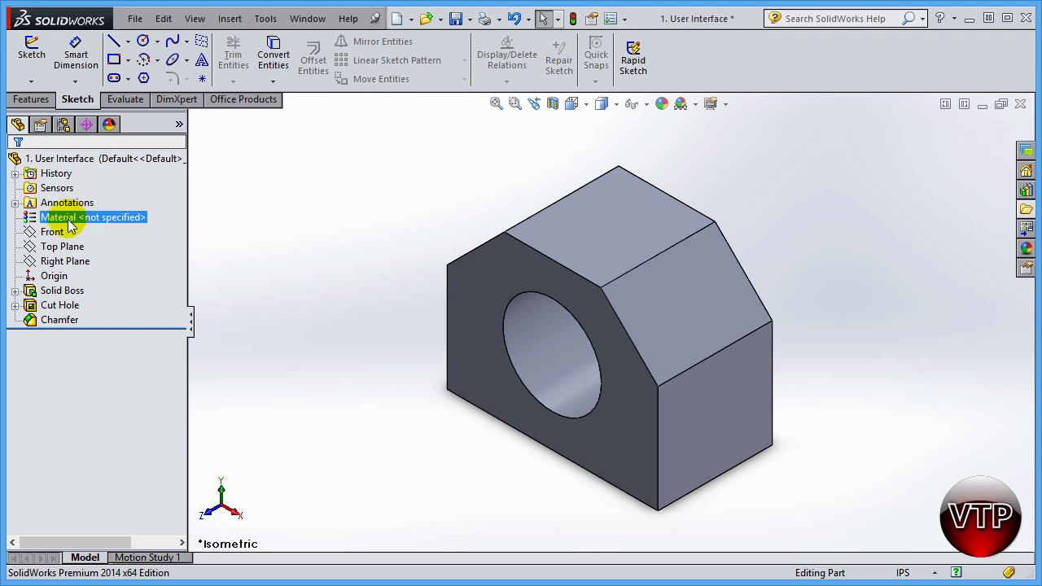
pyautogui.click(57, 188)
pyautogui.click(82, 217)
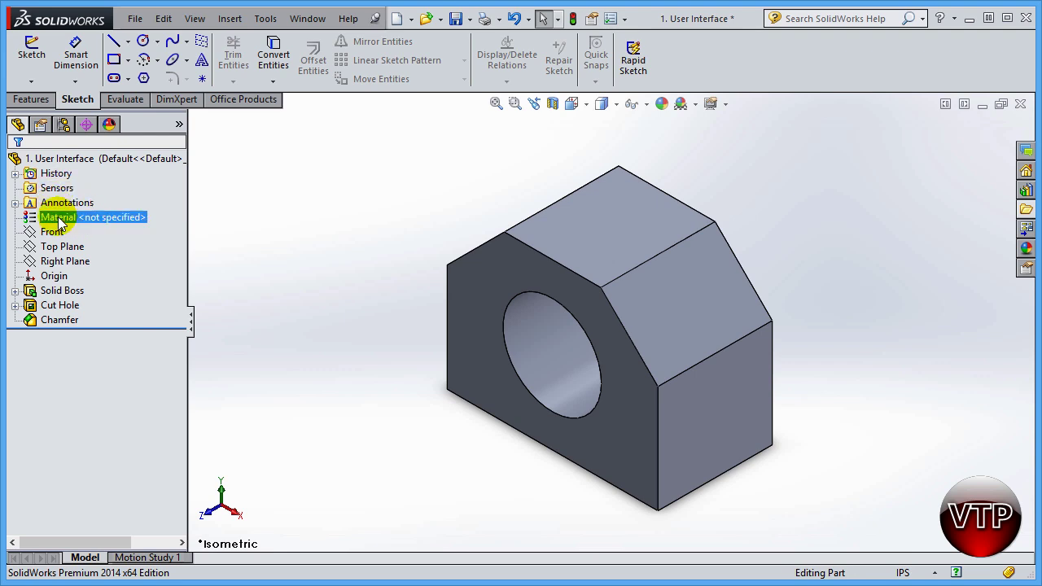
# Examine how the Front, Top and Right reference planes are oriented relative to the part.
pyautogui.click(59, 233)
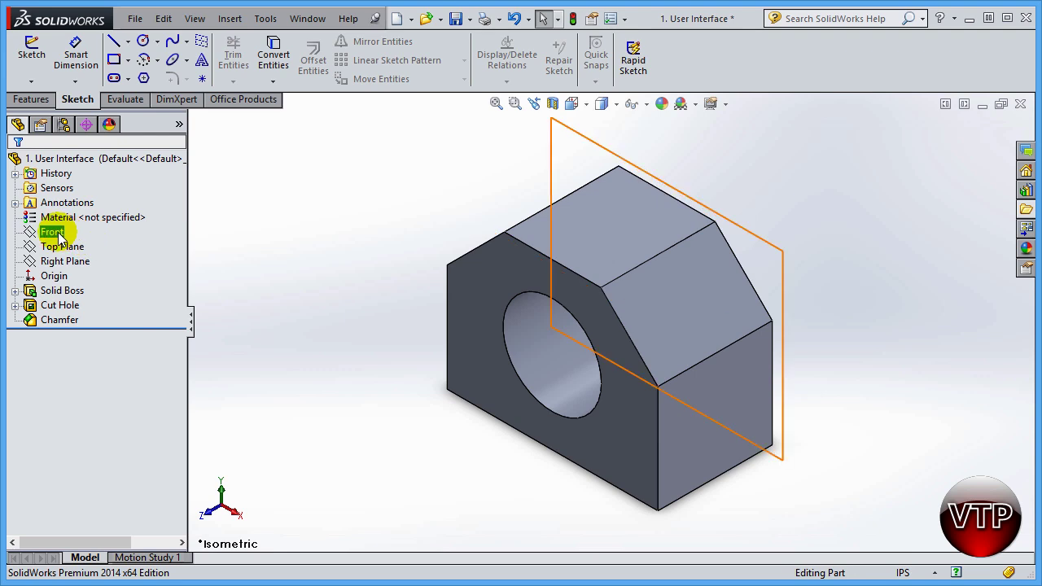
pyautogui.click(58, 247)
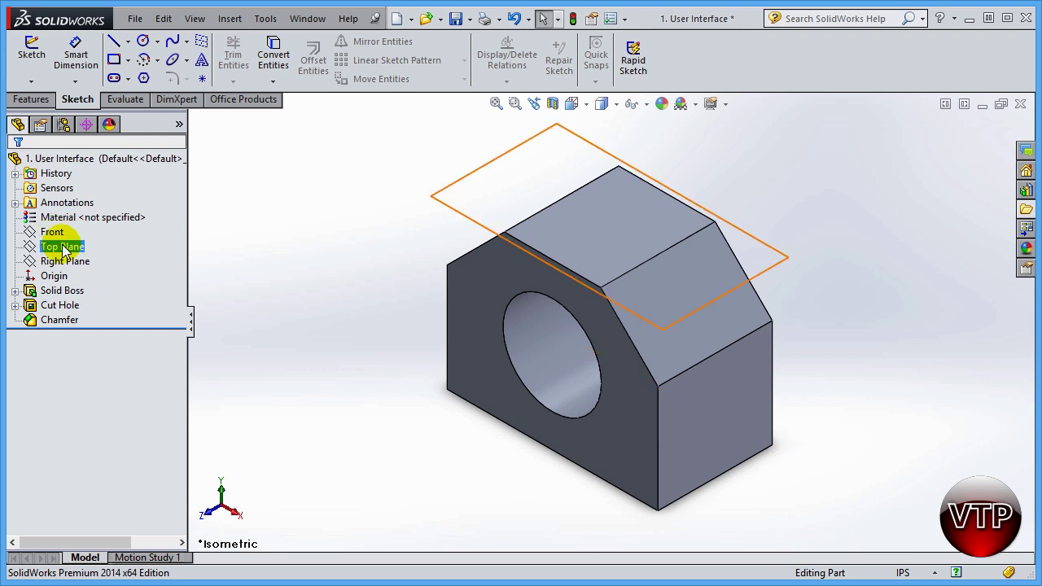
pyautogui.click(60, 263)
pyautogui.click(59, 233)
pyautogui.click(60, 234)
pyautogui.click(61, 235)
pyautogui.click(59, 247)
pyautogui.click(60, 261)
pyautogui.click(61, 235)
pyautogui.click(65, 261)
pyautogui.click(64, 248)
pyautogui.click(52, 234)
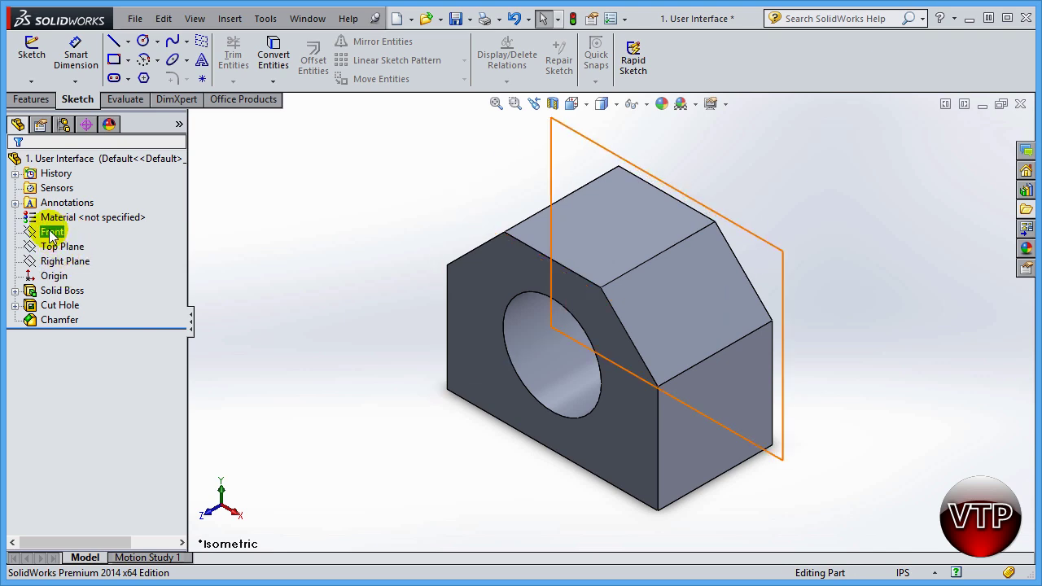
pyautogui.click(57, 247)
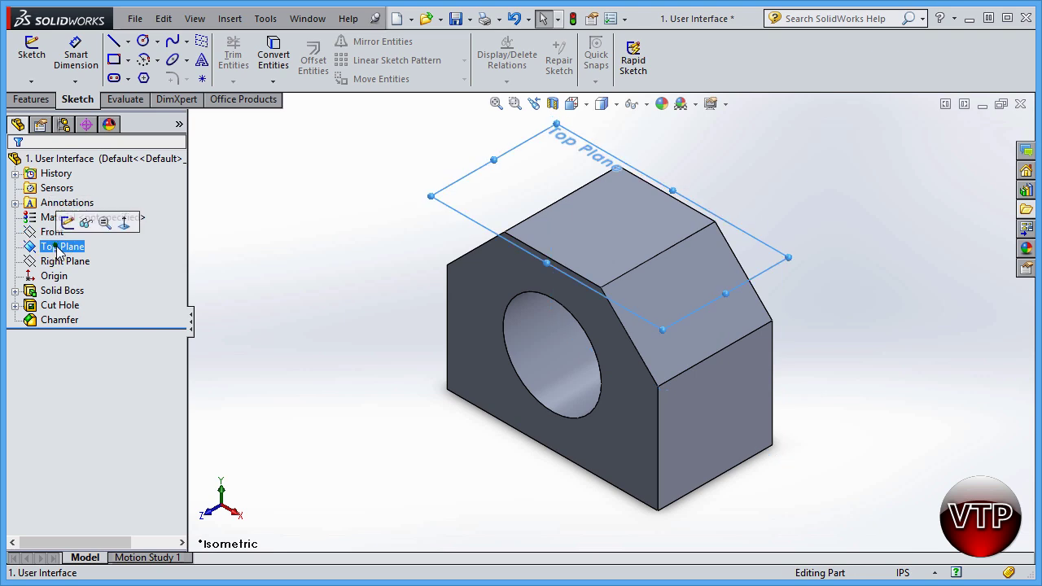
pyautogui.click(61, 262)
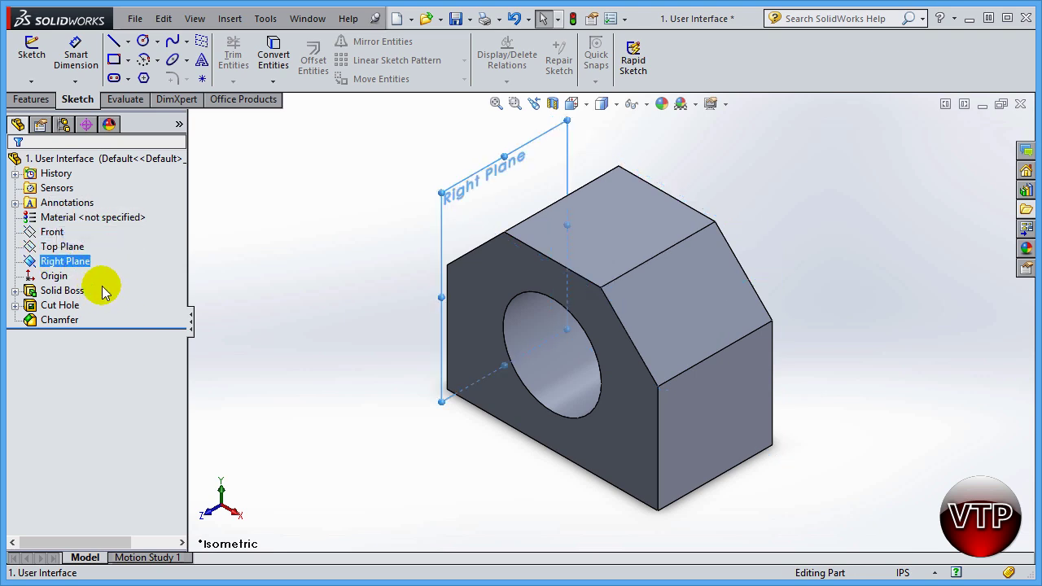
# Orient the view normal to the Front plane.
pyautogui.click(60, 235)
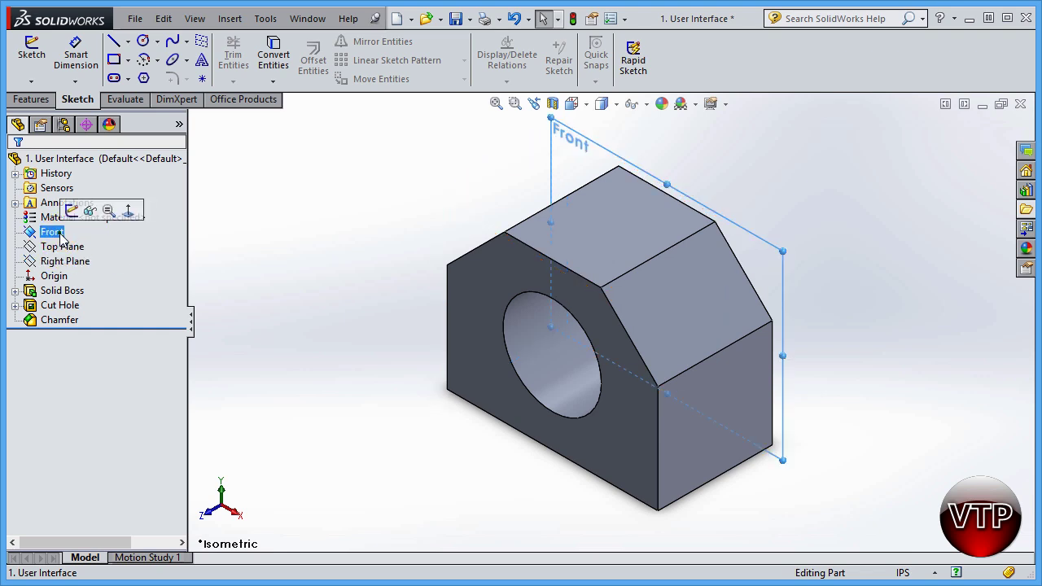
pyautogui.click(129, 212)
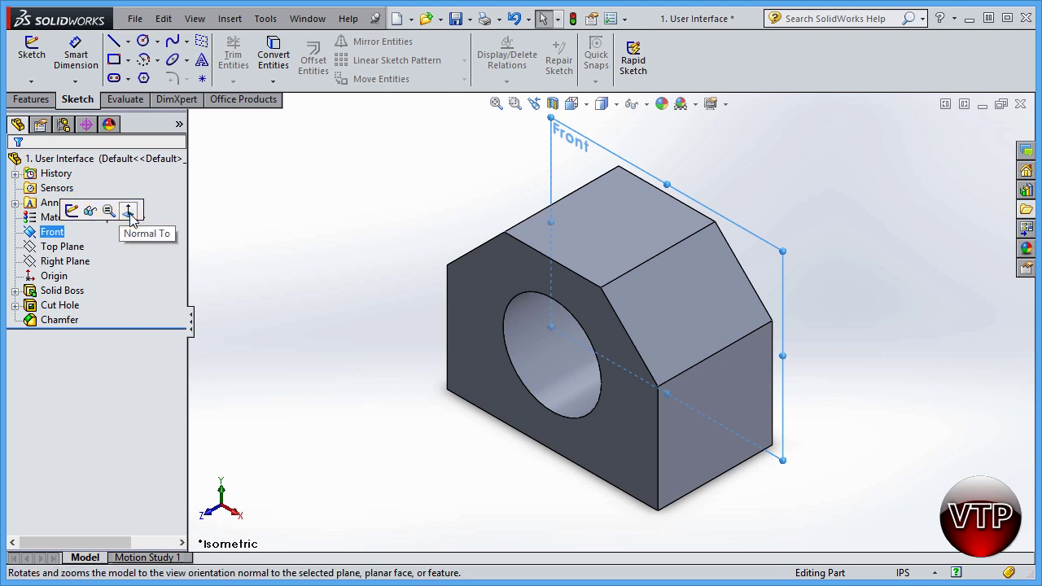
pyautogui.click(131, 218)
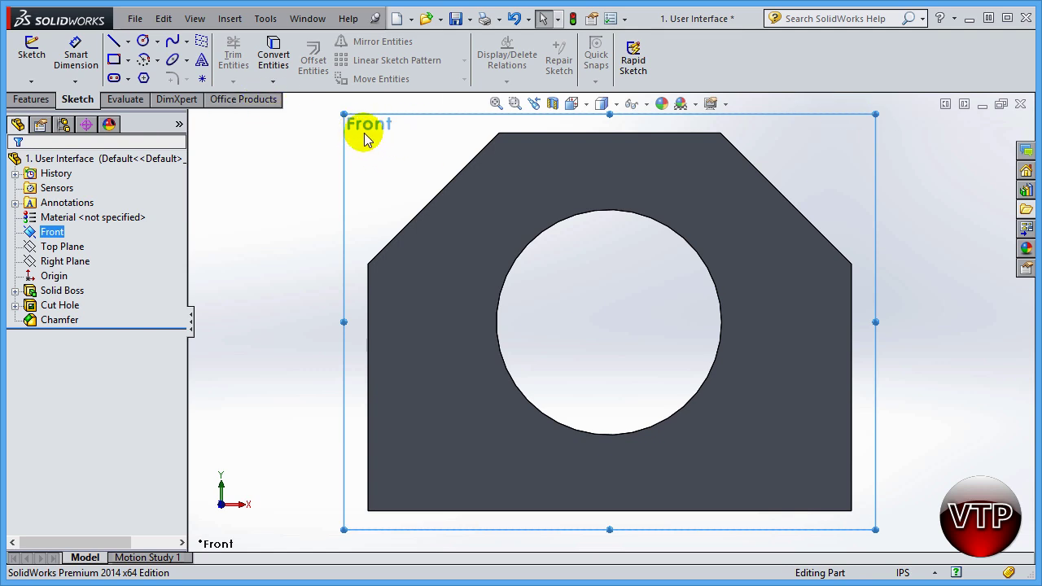
# Extend the Front plane's border slightly upward from its upper-left corner and rename the plane as Front Plane.
pyautogui.scroll(-2, 592, 290)
pyautogui.scroll(5, 605, 293)
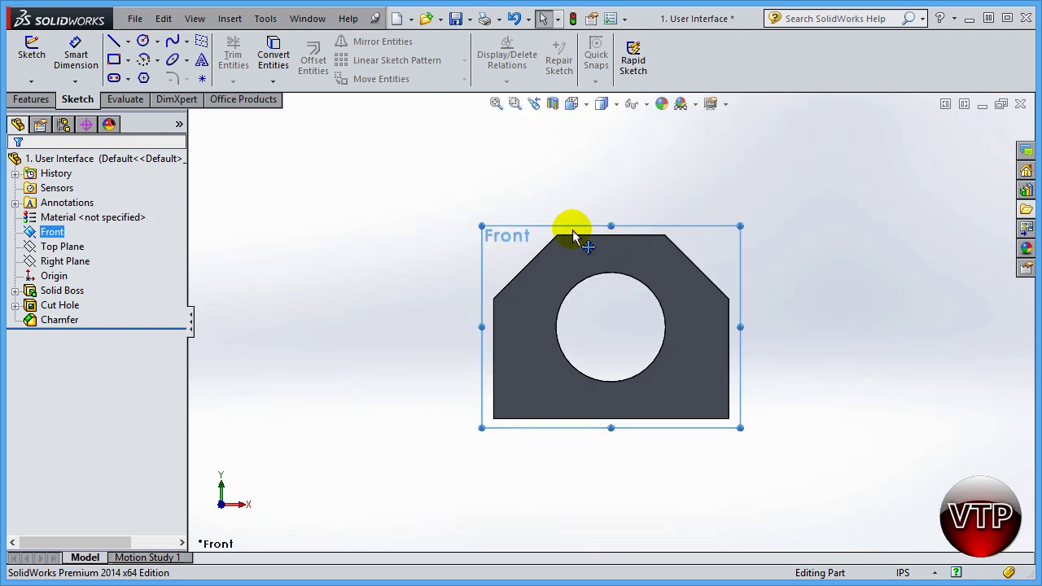
pyautogui.moveTo(483, 227)
pyautogui.mouseDown()
pyautogui.moveTo(408, 147)
pyautogui.moveTo(497, 206)
pyautogui.moveTo(474, 207)
pyautogui.moveTo(474, 216)
pyautogui.moveTo(550, 322)
pyautogui.moveTo(741, 425)
pyautogui.moveTo(551, 360)
pyautogui.moveTo(472, 217)
pyautogui.moveTo(484, 217)
pyautogui.mouseUp()
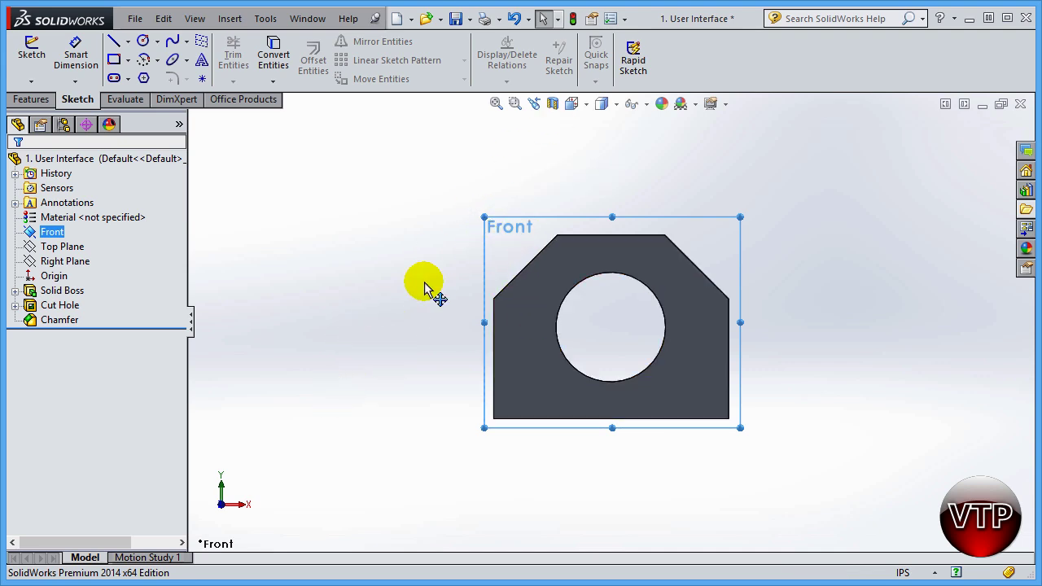
pyautogui.click(57, 234)
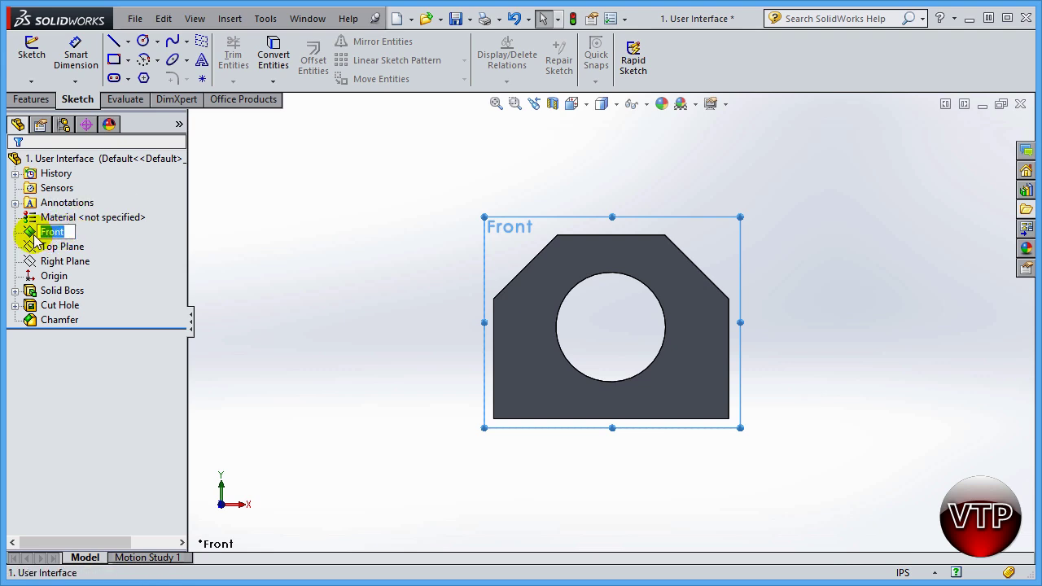
pyautogui.click(70, 231)
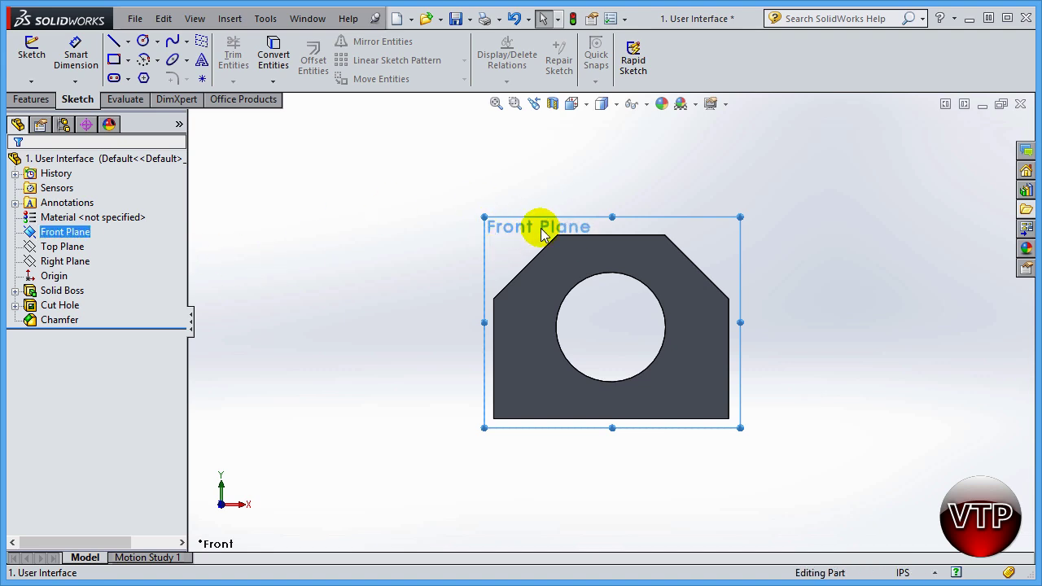
# Review the commands available for the Front Plane in the feature tree.
pyautogui.keyDown('ctrl'); pyautogui.click(81, 248); pyautogui.keyUp('ctrl')
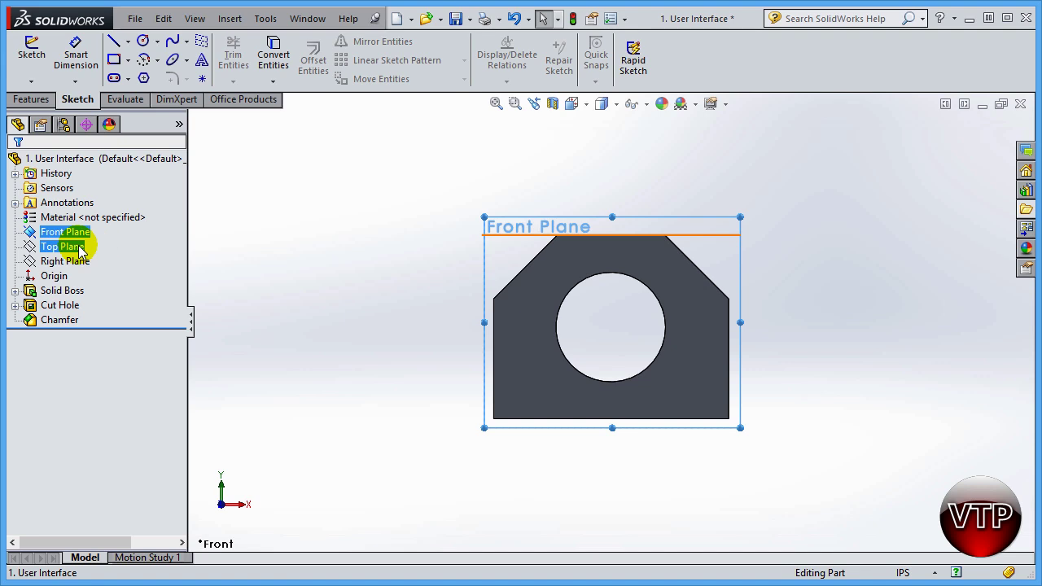
pyautogui.keyDown('ctrl'); pyautogui.click(77, 241); pyautogui.keyUp('ctrl')
pyautogui.rightClick(75, 234)
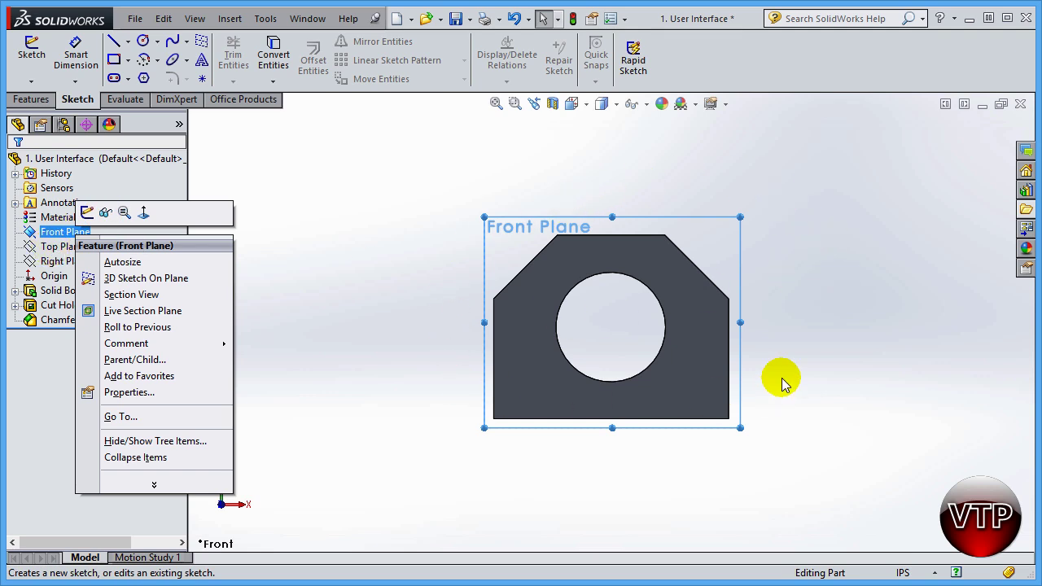
pyautogui.click(303, 233)
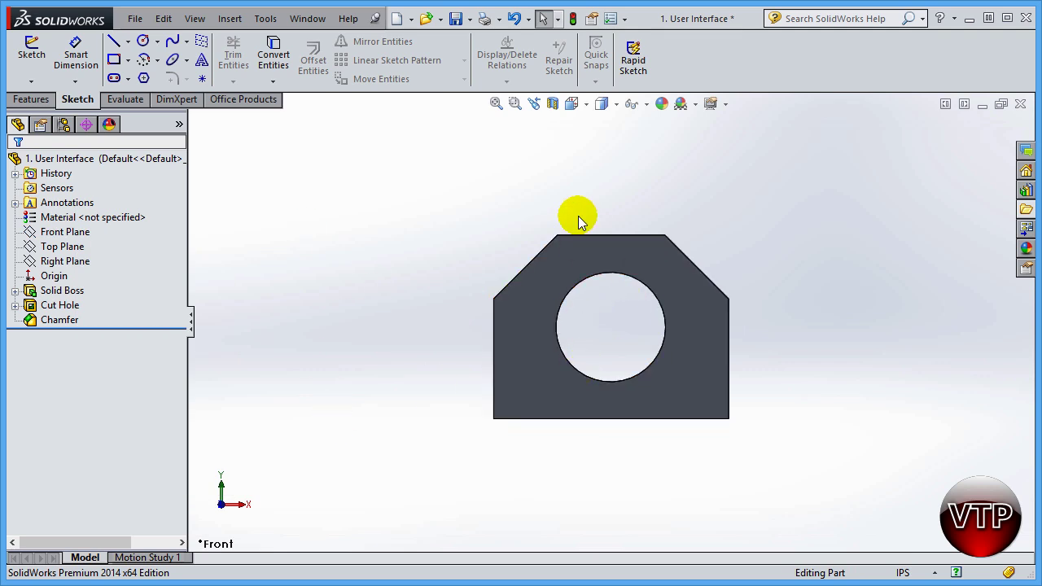
# Switch to the isometric view and show the Front, Top and Right planes around the part.
pyautogui.click(583, 104)
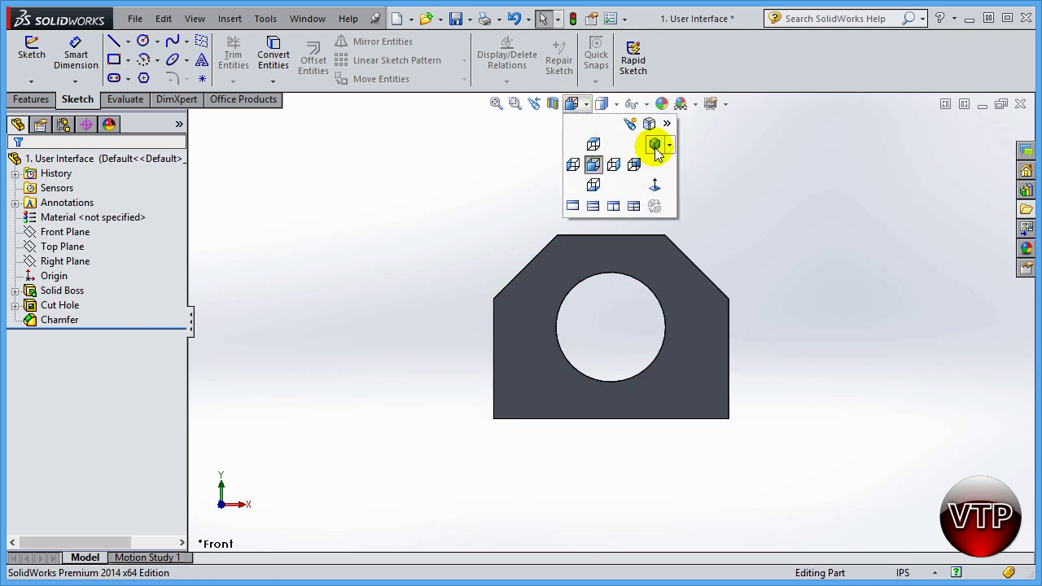
pyautogui.click(656, 148)
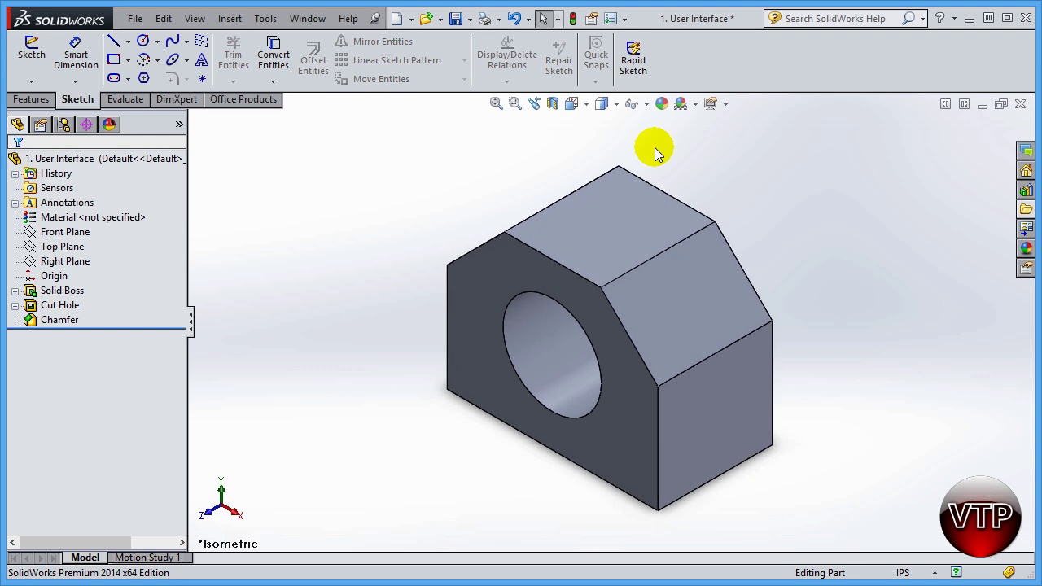
pyautogui.click(50, 232)
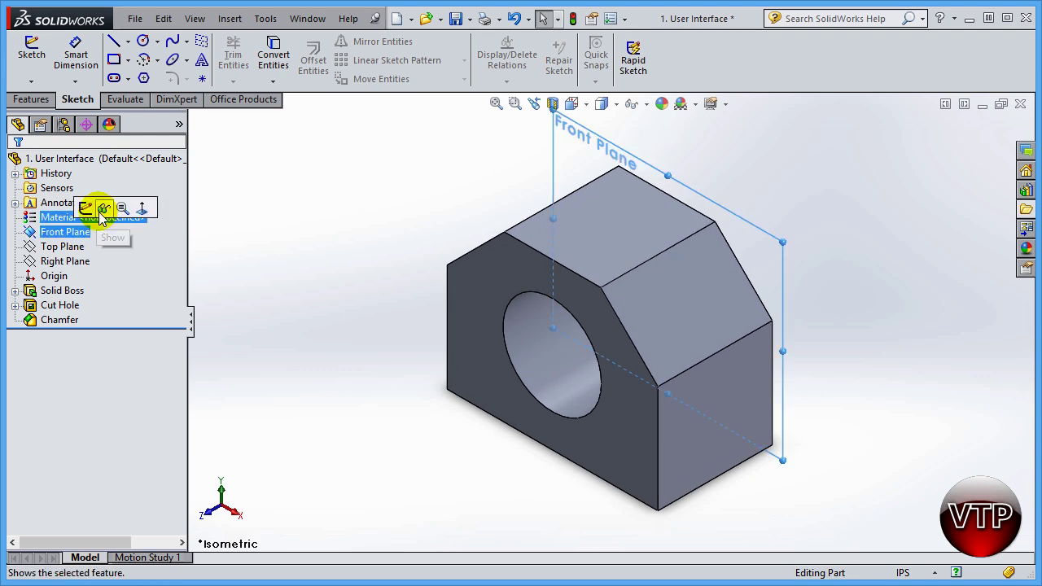
pyautogui.click(102, 209)
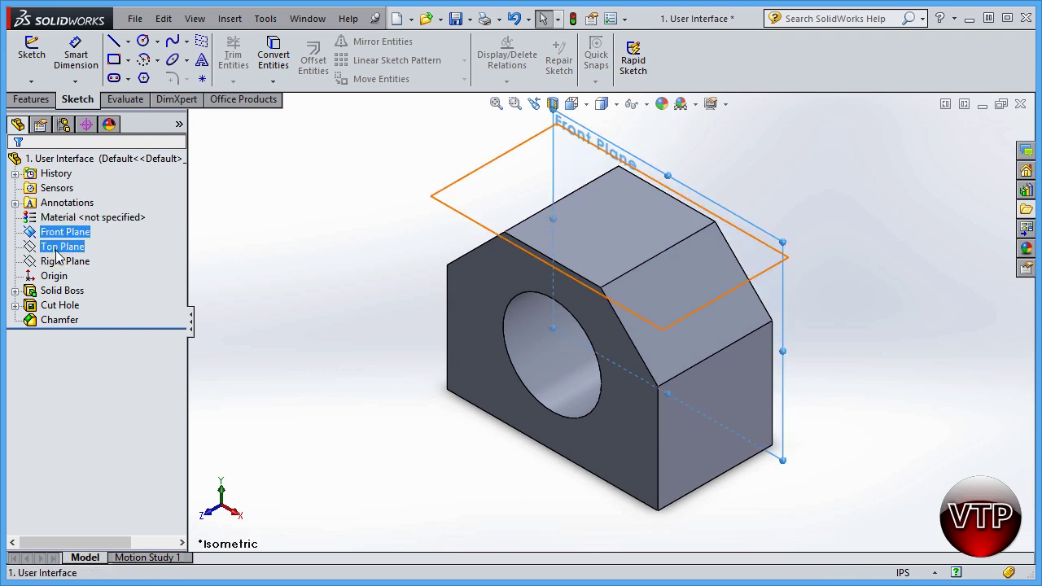
pyautogui.click(59, 247)
pyautogui.click(86, 229)
pyautogui.click(77, 262)
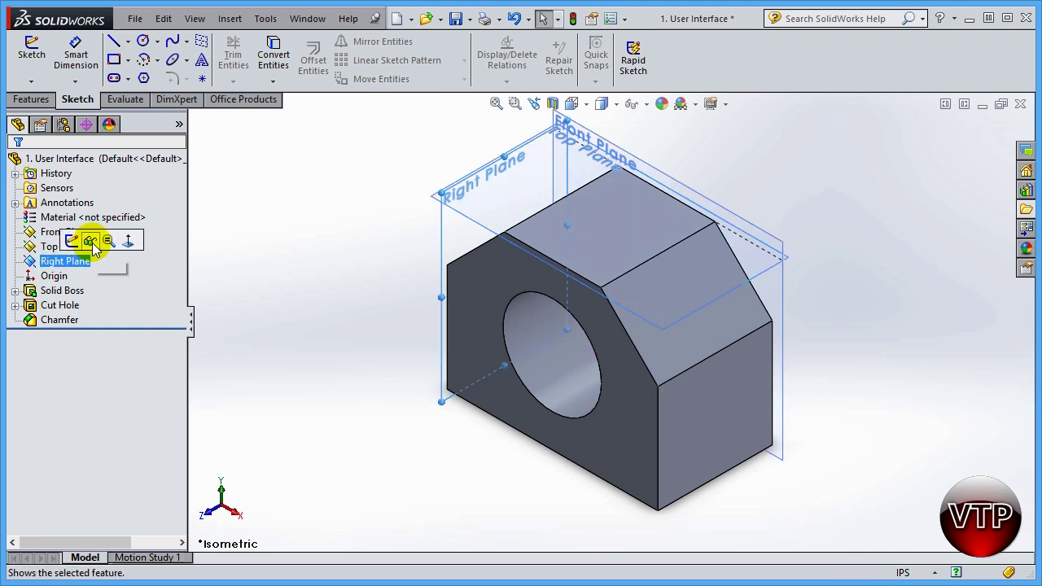
pyautogui.click(295, 365)
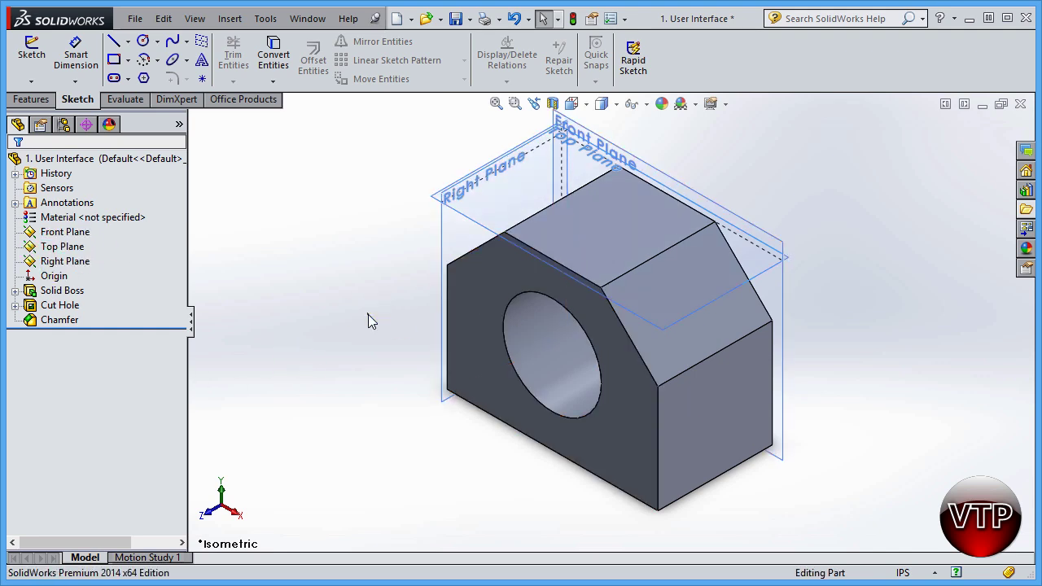
# Examine from several angles how the three displayed planes meet at the part's upper corner.
pyautogui.moveTo(393, 397); pyautogui.dragTo(692, 319, button='middle')
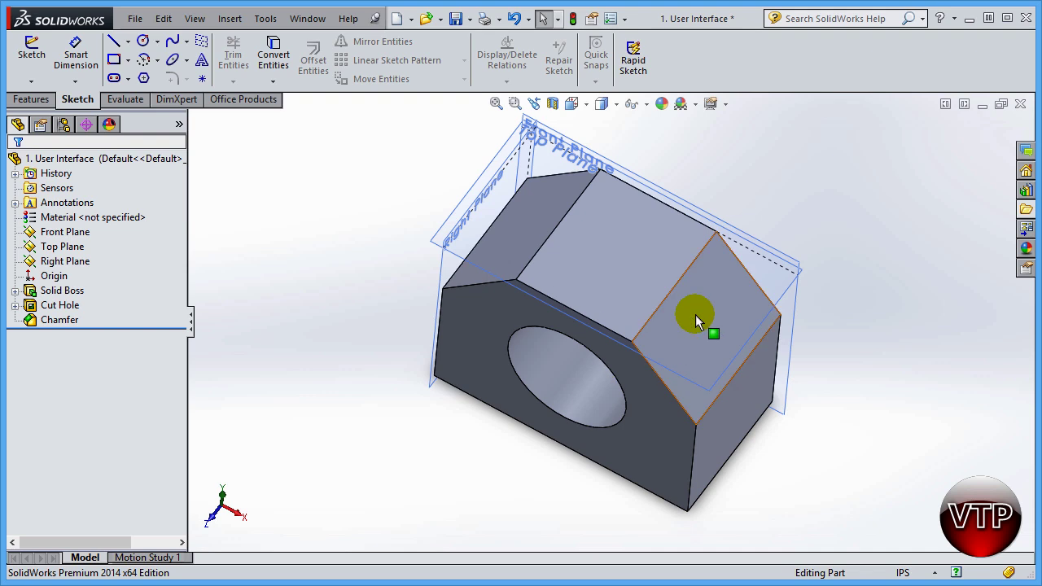
pyautogui.moveTo(545, 189); pyautogui.dragTo(472, 221, button='middle')
pyautogui.scroll(-5, 537, 170)
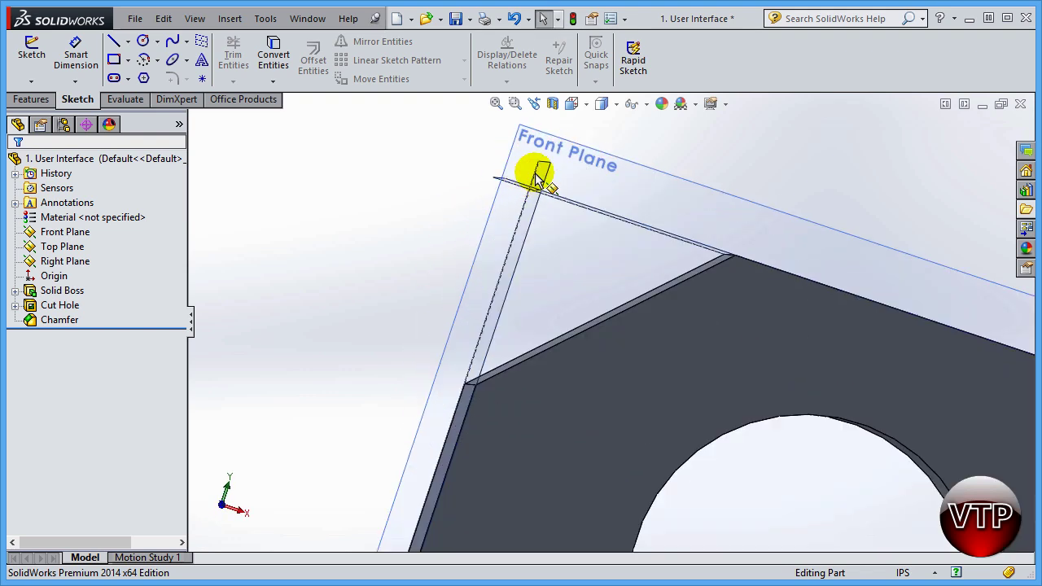
pyautogui.moveTo(599, 190); pyautogui.dragTo(689, 209, button='middle')
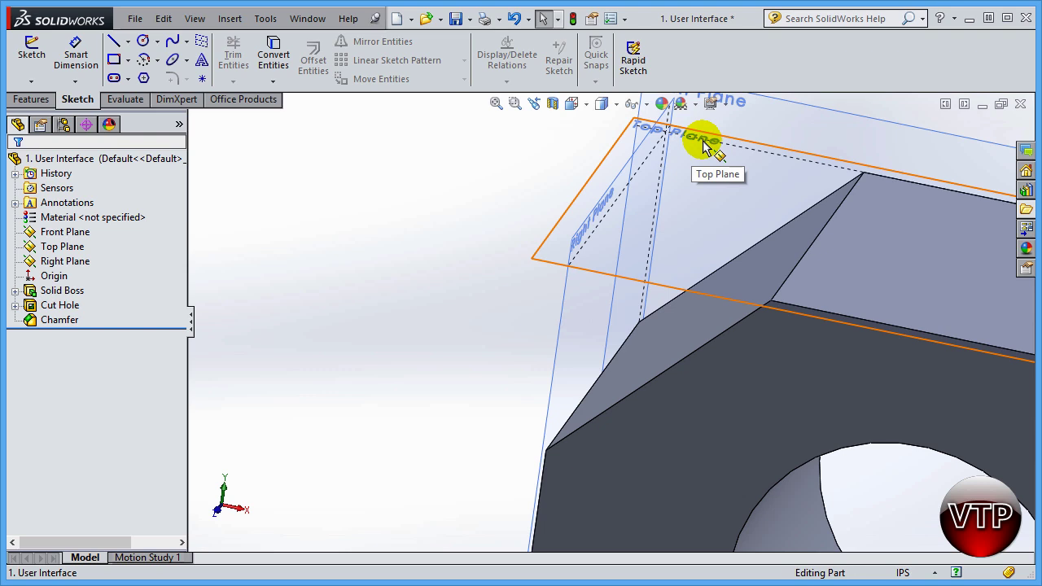
pyautogui.scroll(5, 689, 239)
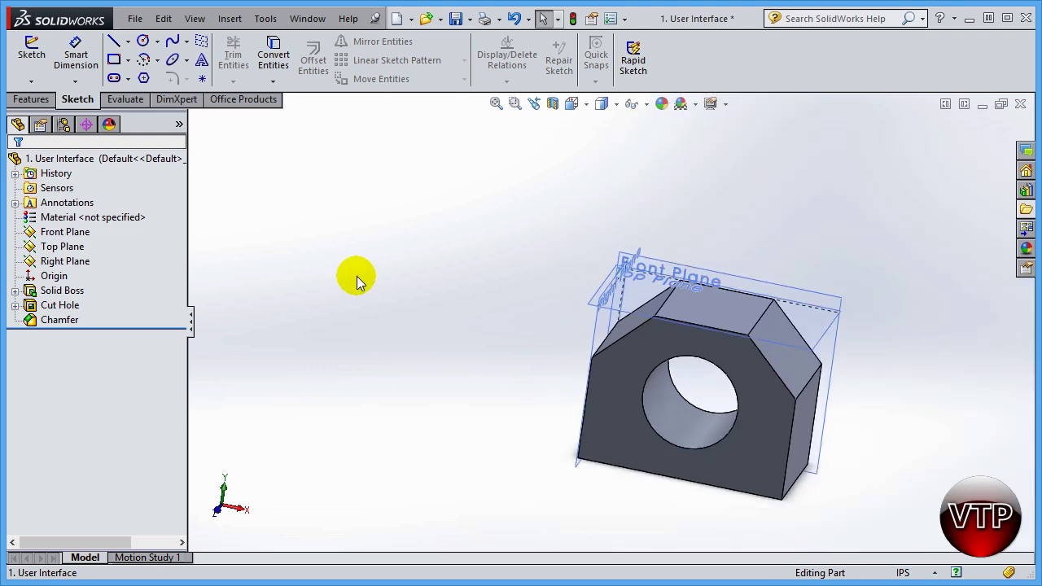
# Hide the Front, Top and Right planes again.
pyautogui.click(32, 231)
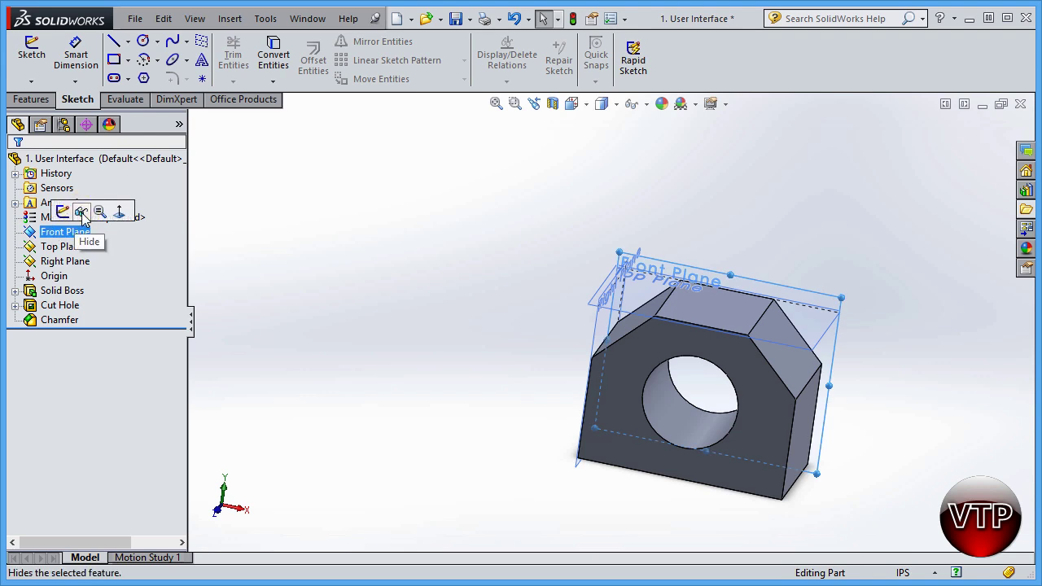
pyautogui.keyDown('ctrl'); pyautogui.click(65, 246); pyautogui.keyUp('ctrl')
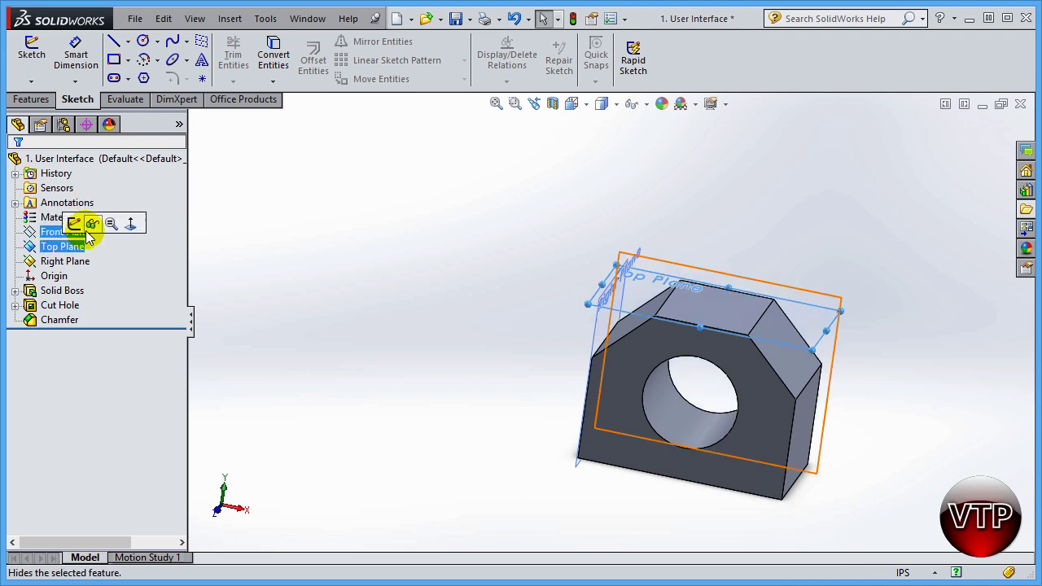
pyautogui.click(94, 225)
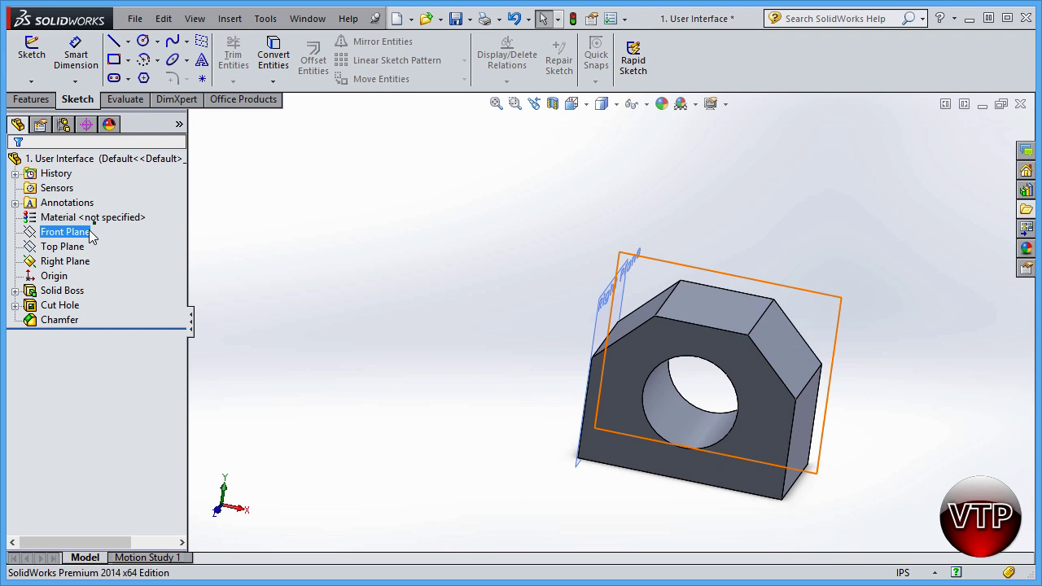
pyautogui.click(65, 261)
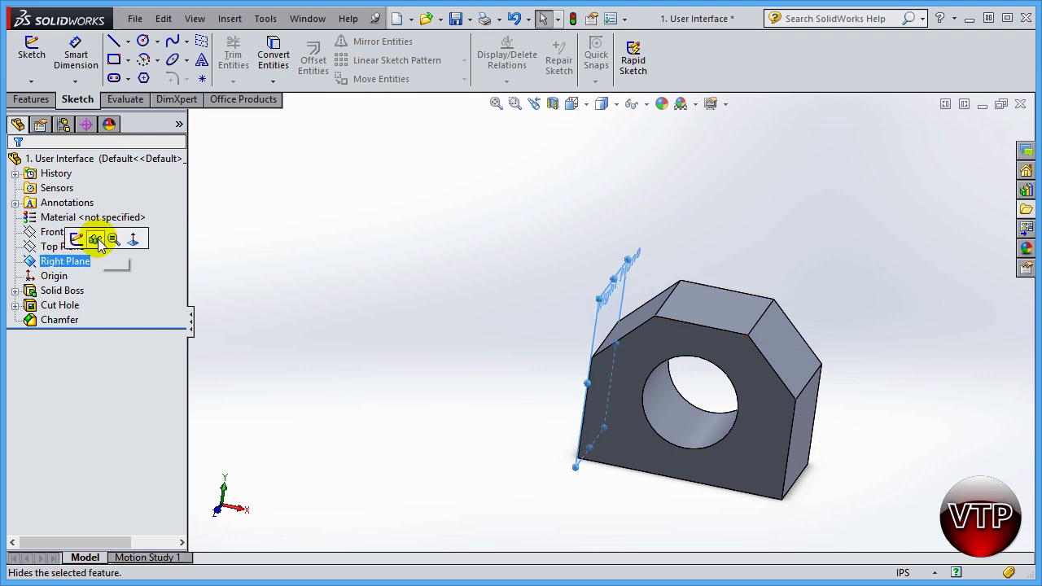
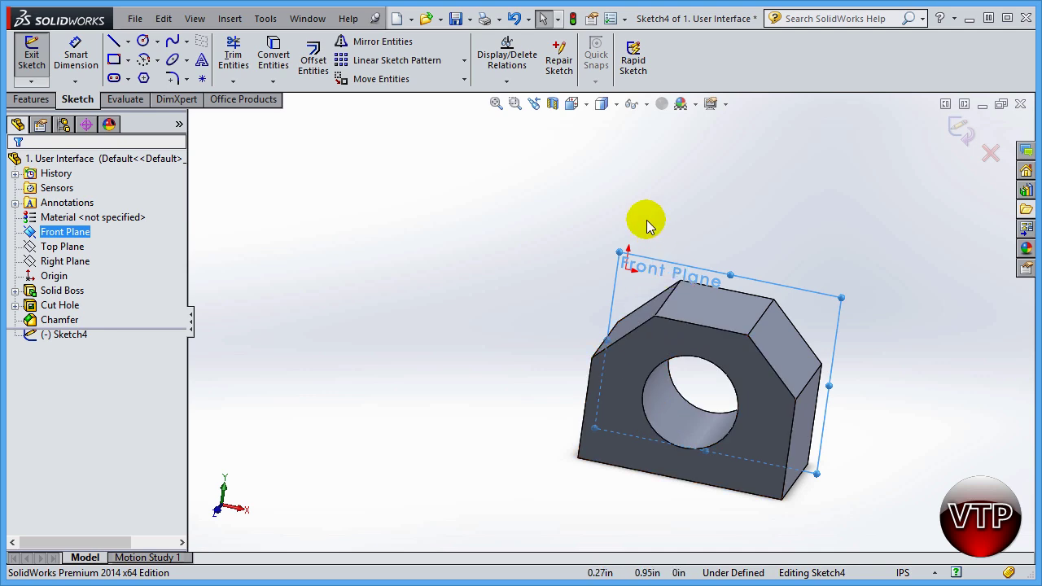
# Orient the view normal to the open Front Plane sketch and exit the sketch, discarding its changes.
pyautogui.click(579, 108)
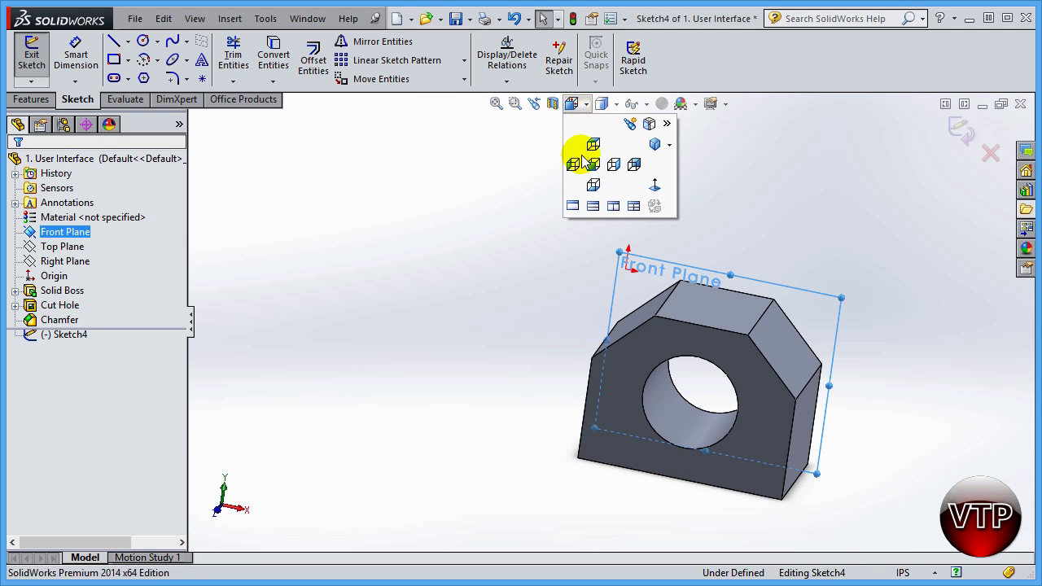
pyautogui.click(657, 188)
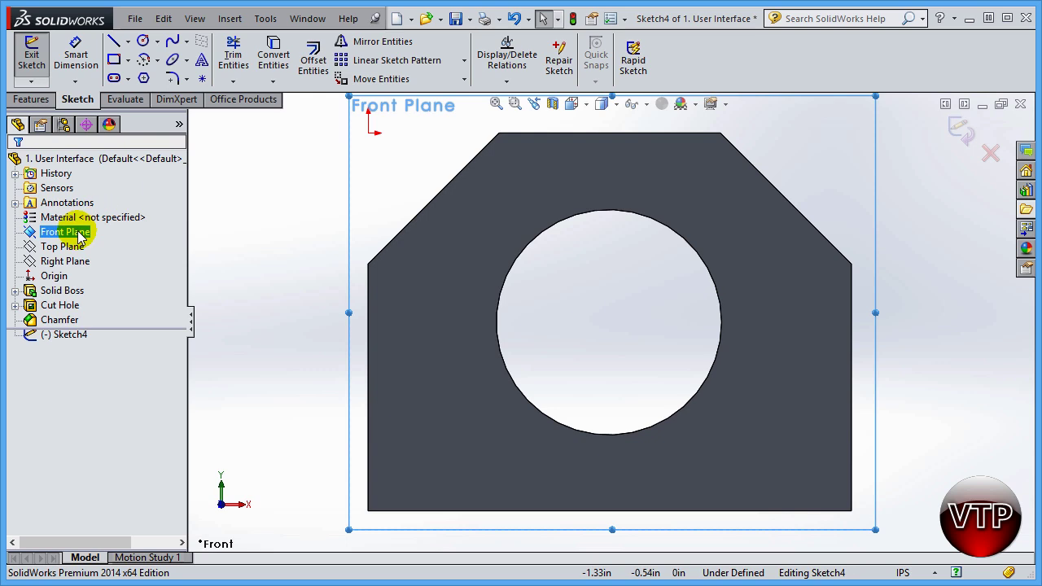
pyautogui.click(77, 232)
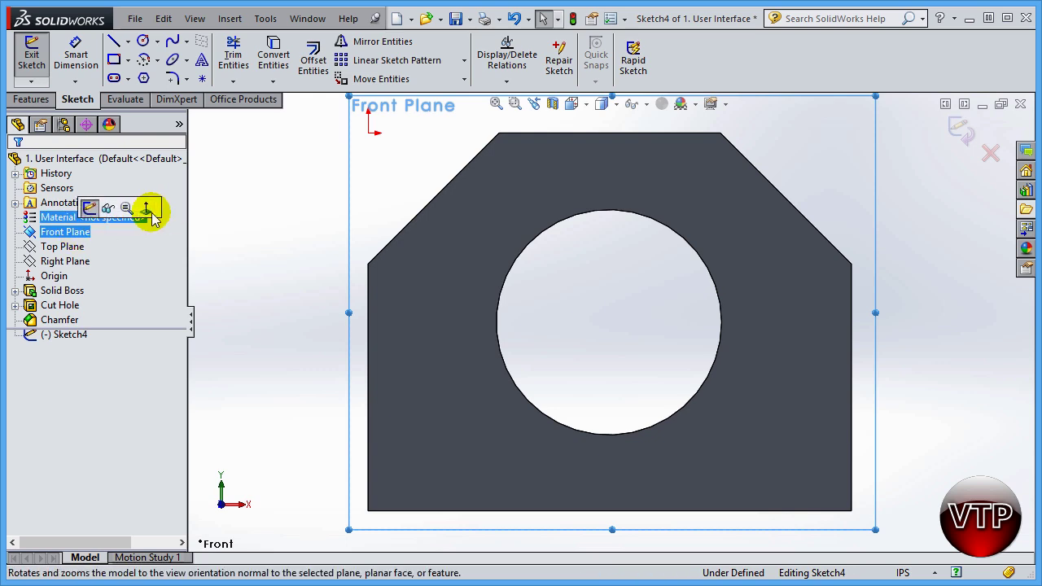
pyautogui.click(232, 249)
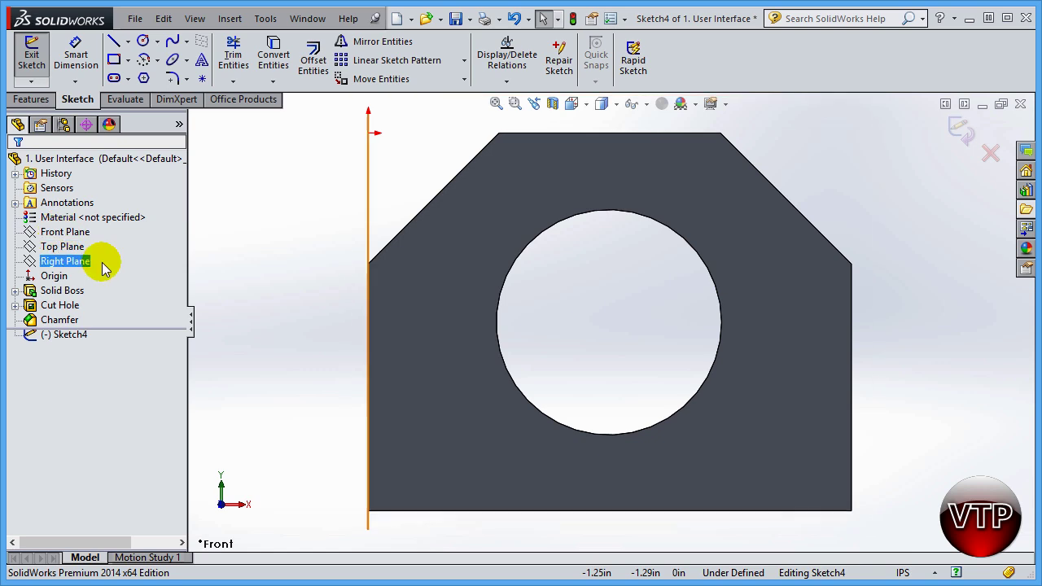
pyautogui.click(992, 156)
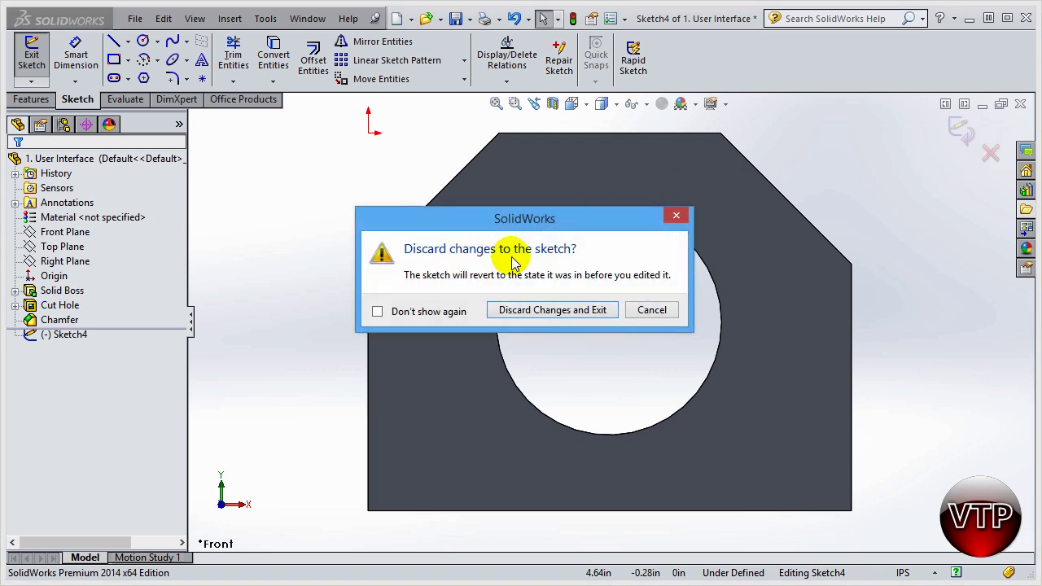
pyautogui.click(547, 318)
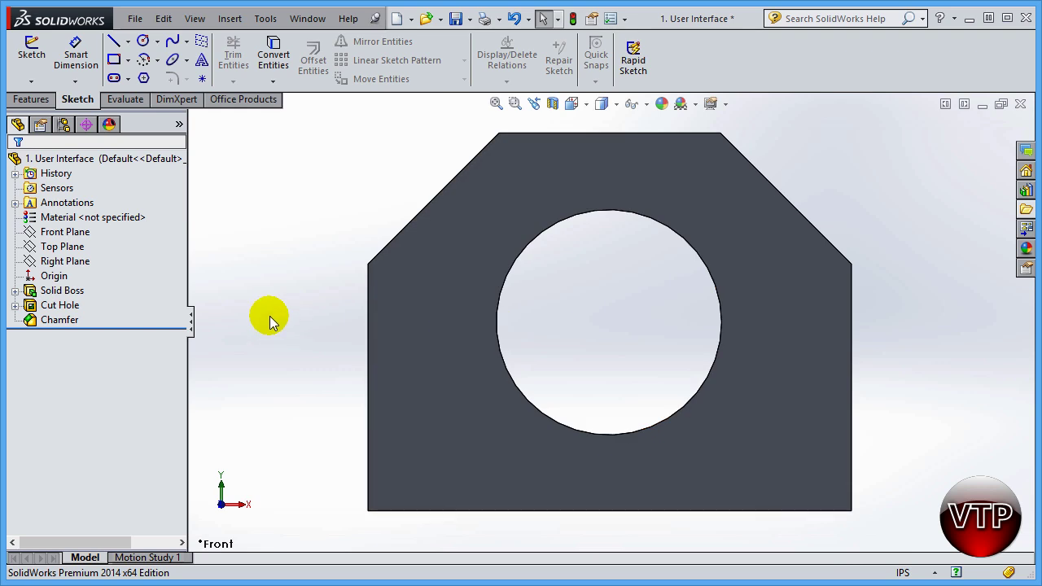
# Locate the Origin relative to the part.
pyautogui.click(57, 277)
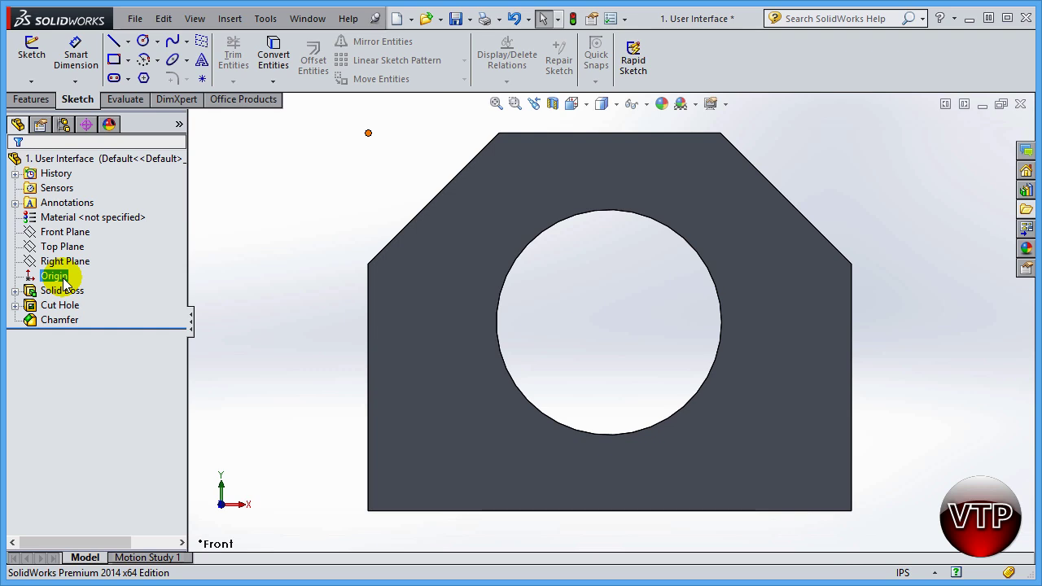
pyautogui.click(59, 280)
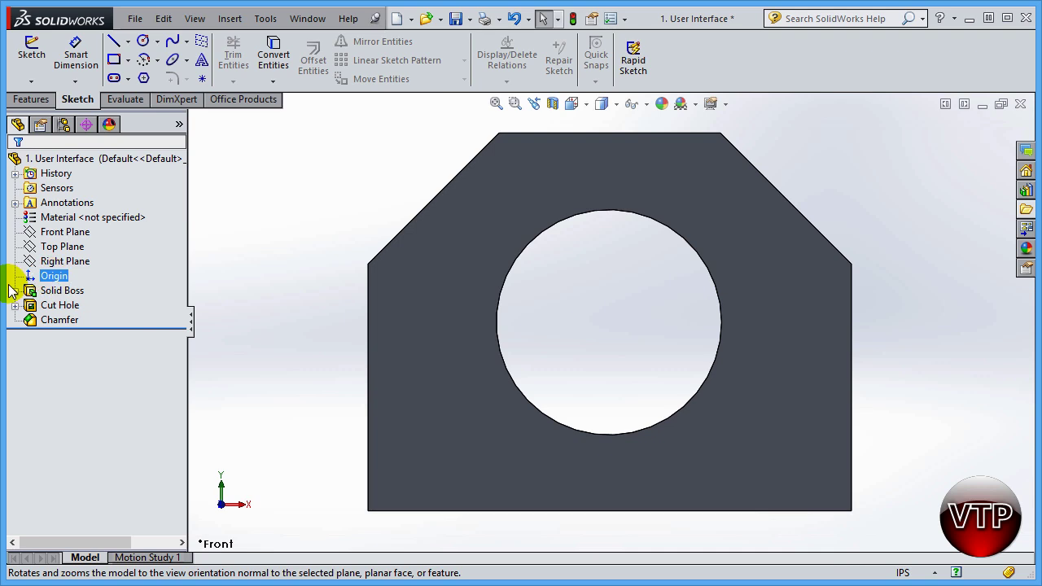
pyautogui.click(214, 249)
pyautogui.press('f')
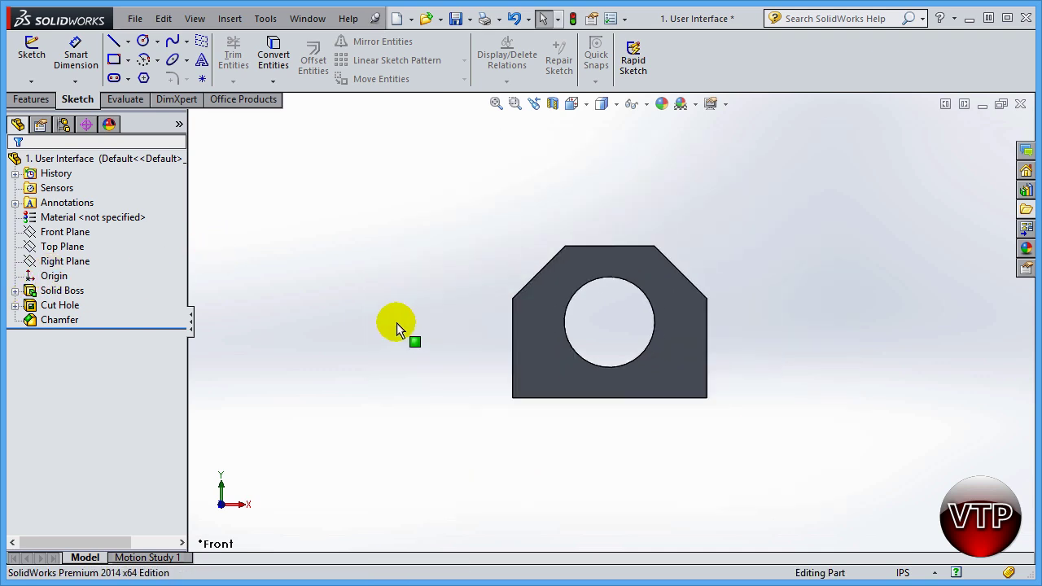
pyautogui.scroll(-2, 745, 359)
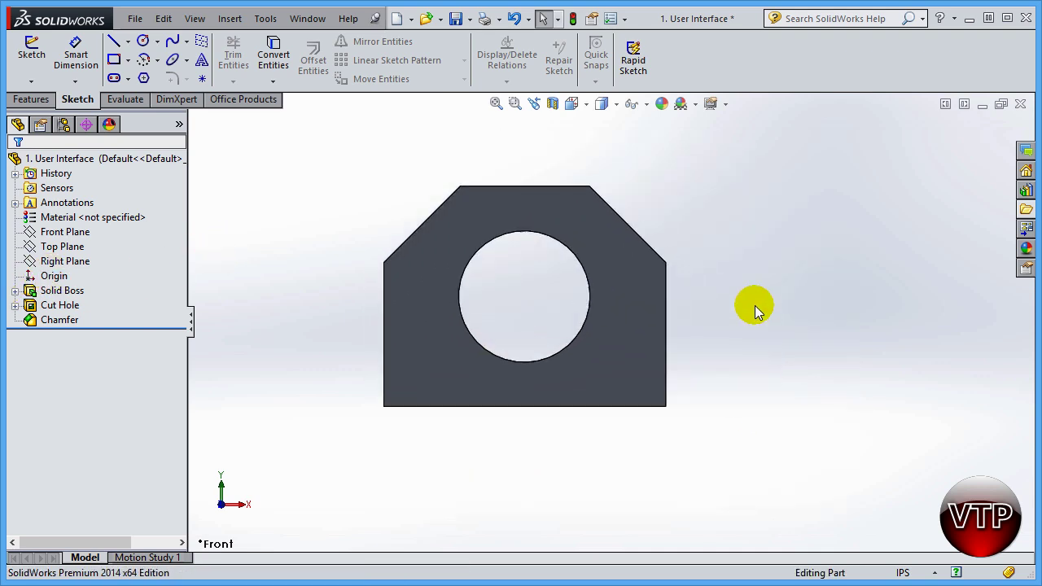
# Roll the part back to just before the Solid Boss feature.
pyautogui.click(80, 293)
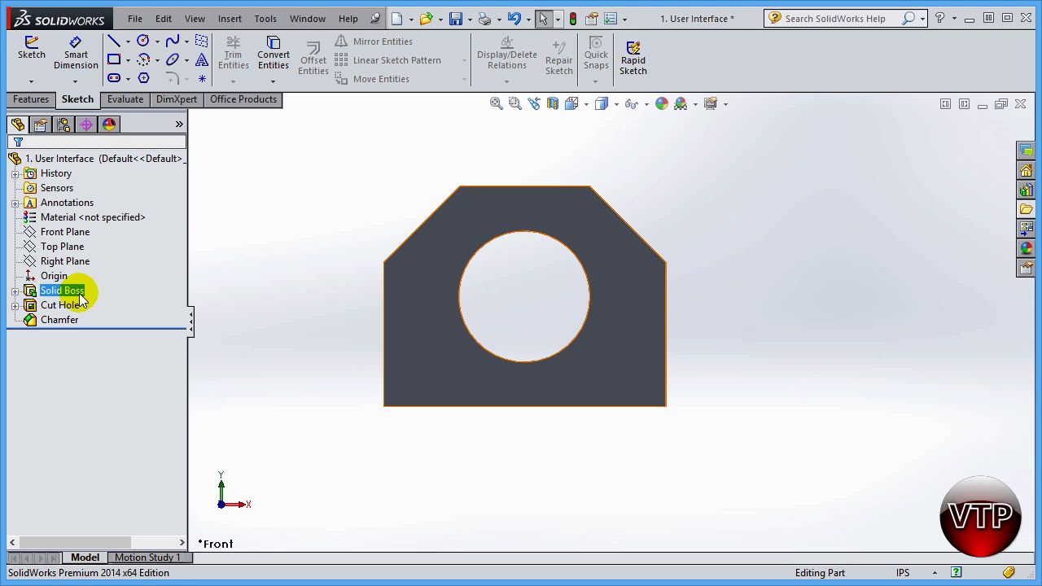
pyautogui.click(130, 324)
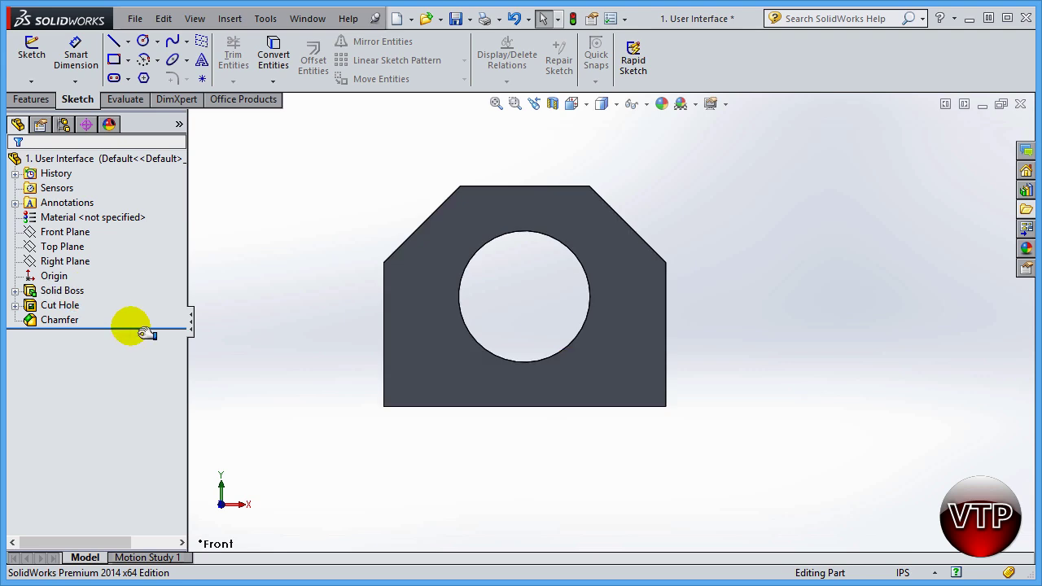
pyautogui.moveTo(146, 333); pyautogui.dragTo(153, 289)
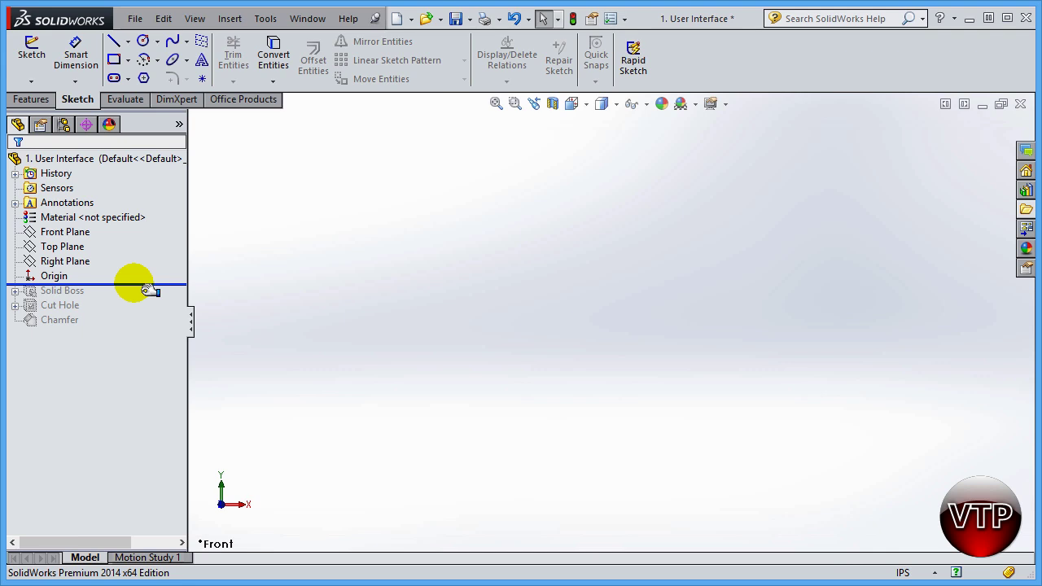
pyautogui.moveTo(149, 290); pyautogui.dragTo(106, 285)
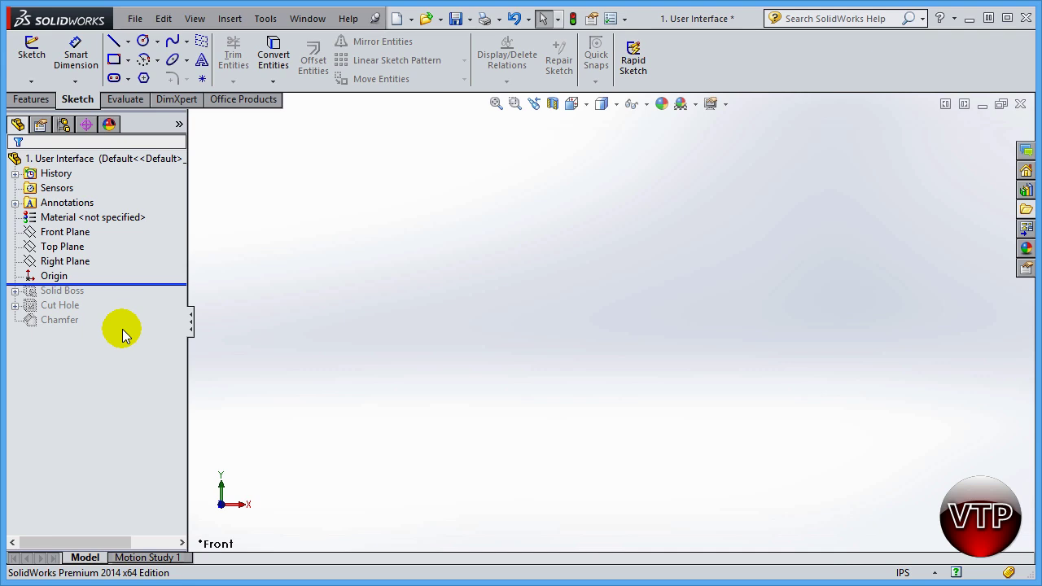
# Roll the part forward to include Solid Boss, leaving Cut Hole and Chamfer rolled back.
pyautogui.click(63, 313)
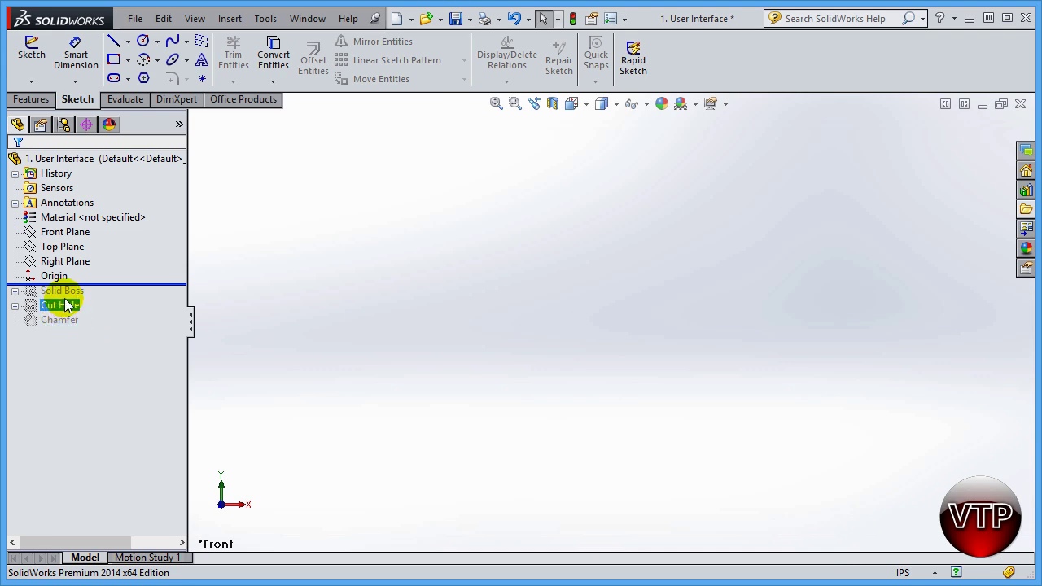
pyautogui.click(106, 284)
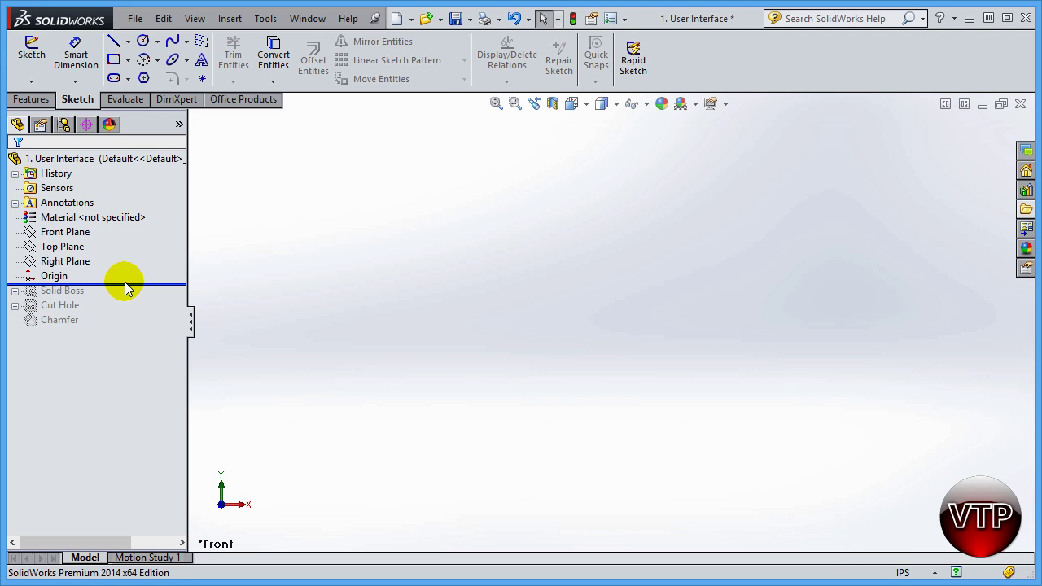
pyautogui.moveTo(132, 291); pyautogui.dragTo(96, 334)
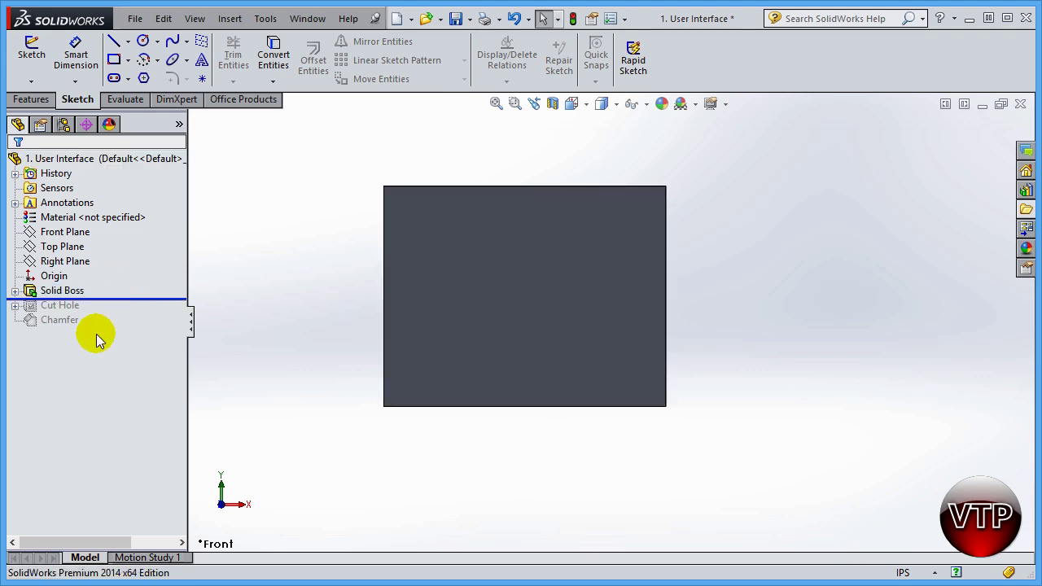
# Show the part in isometric view and compare the available feature commands with the sketch commands.
pyautogui.click(587, 105)
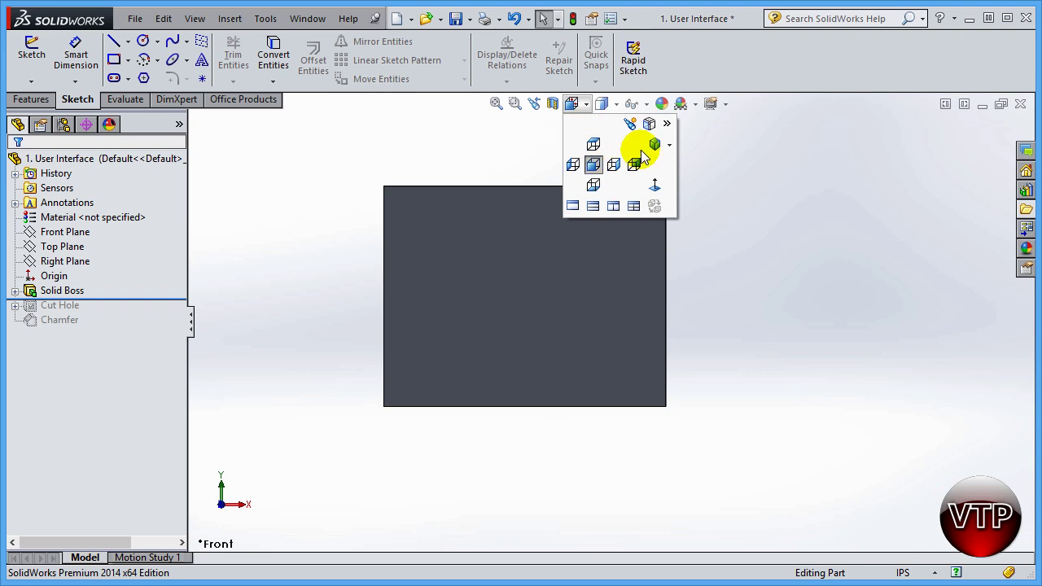
pyautogui.hotkey('ctrl', '7')
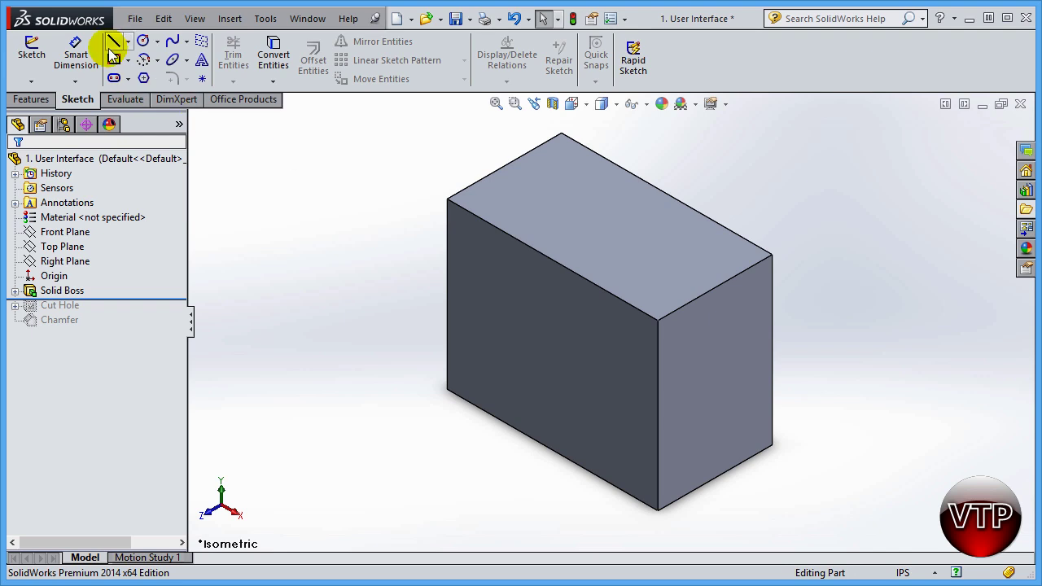
pyautogui.click(36, 104)
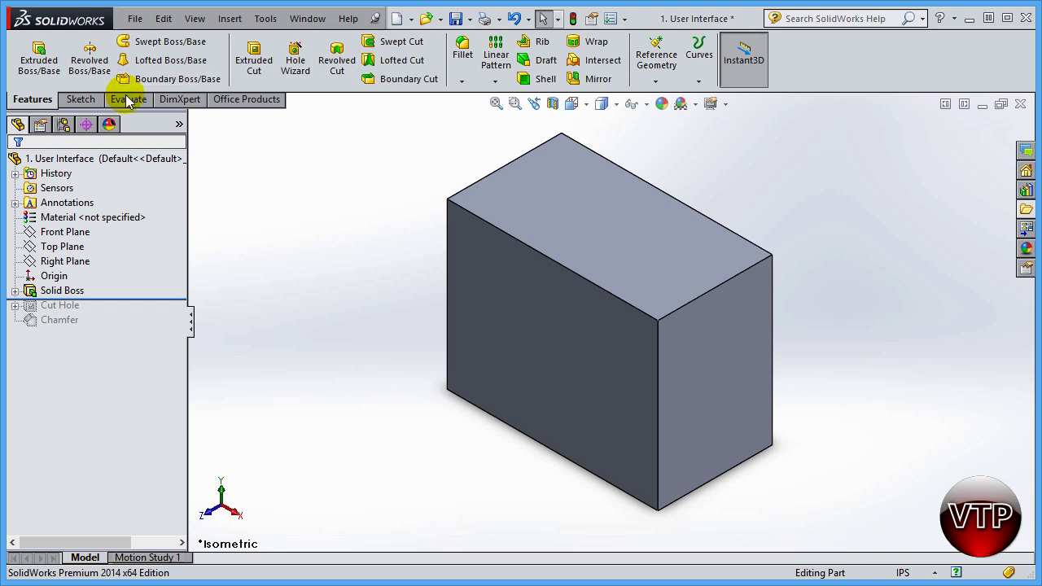
pyautogui.click(82, 99)
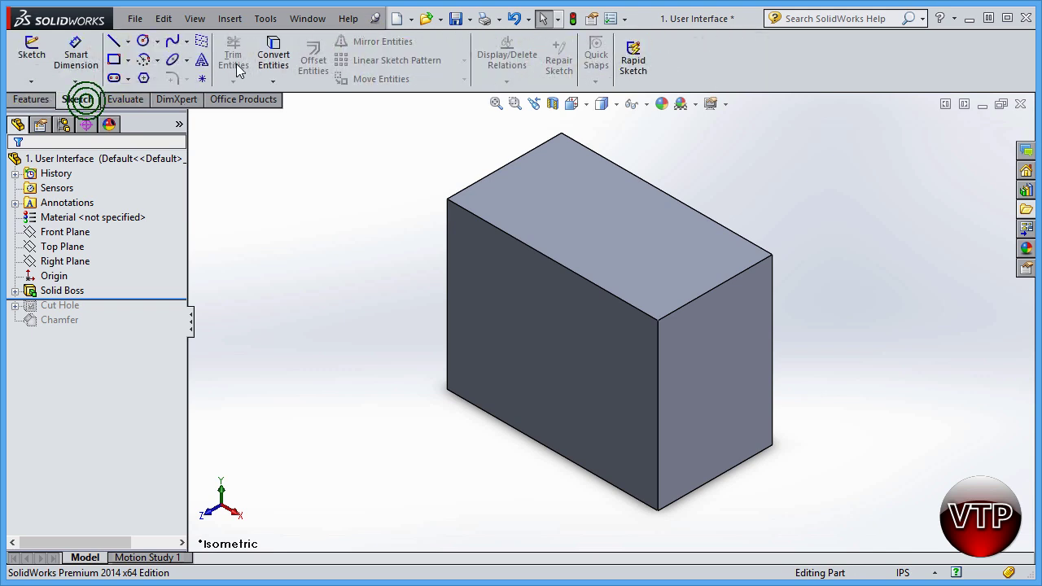
pyautogui.click(38, 103)
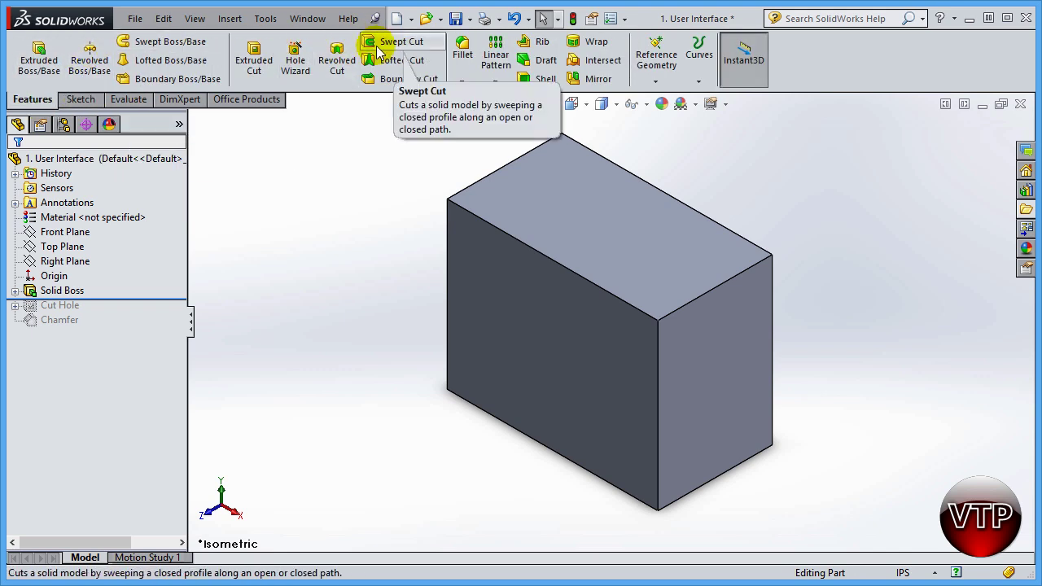
pyautogui.click(81, 100)
pyautogui.click(33, 99)
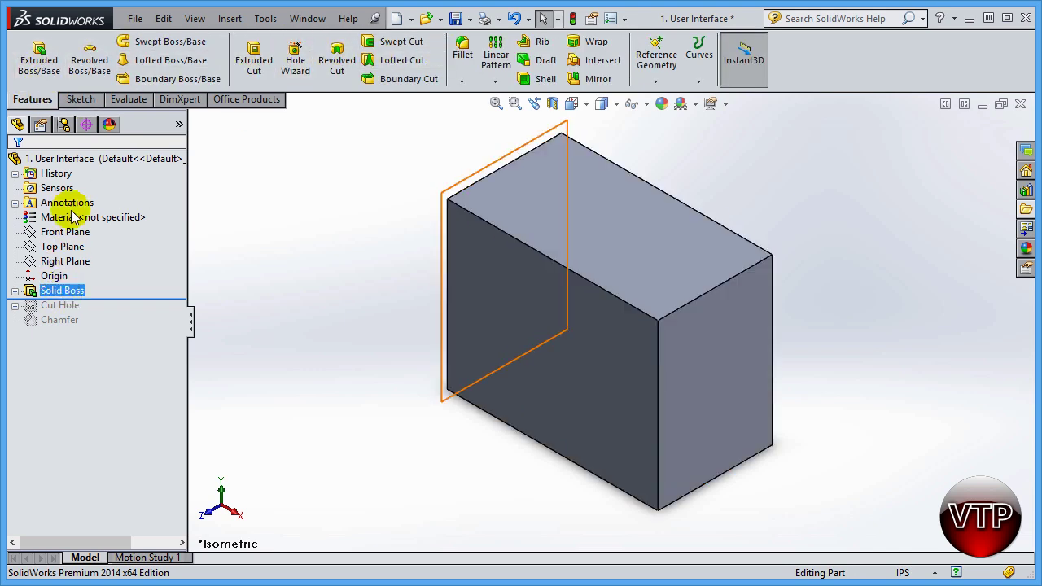
pyautogui.click(80, 101)
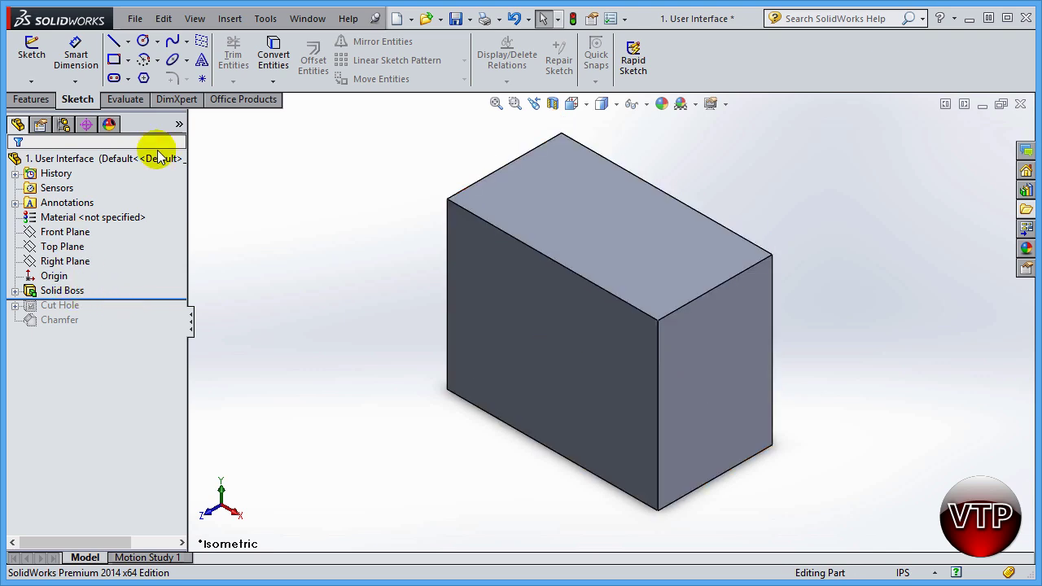
# Examine the Solid Boss feature together with the sketch it is built from.
pyautogui.click(59, 292)
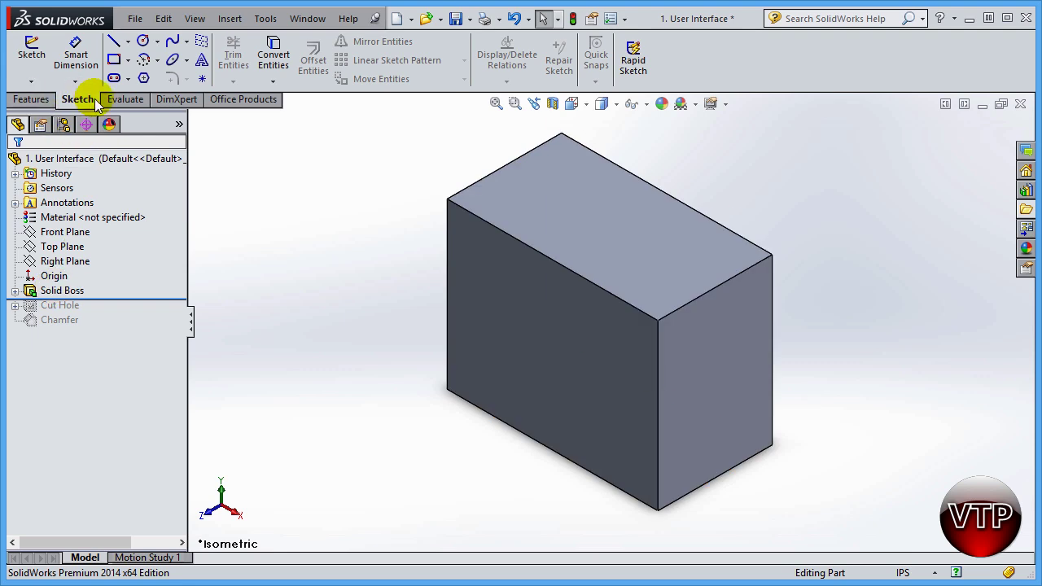
pyautogui.click(15, 291)
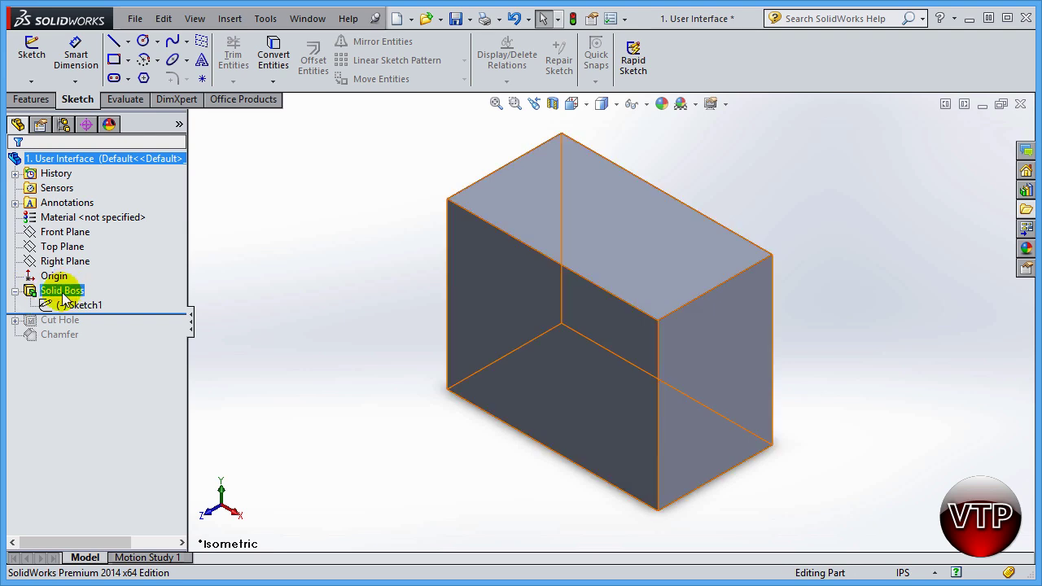
pyautogui.click(81, 314)
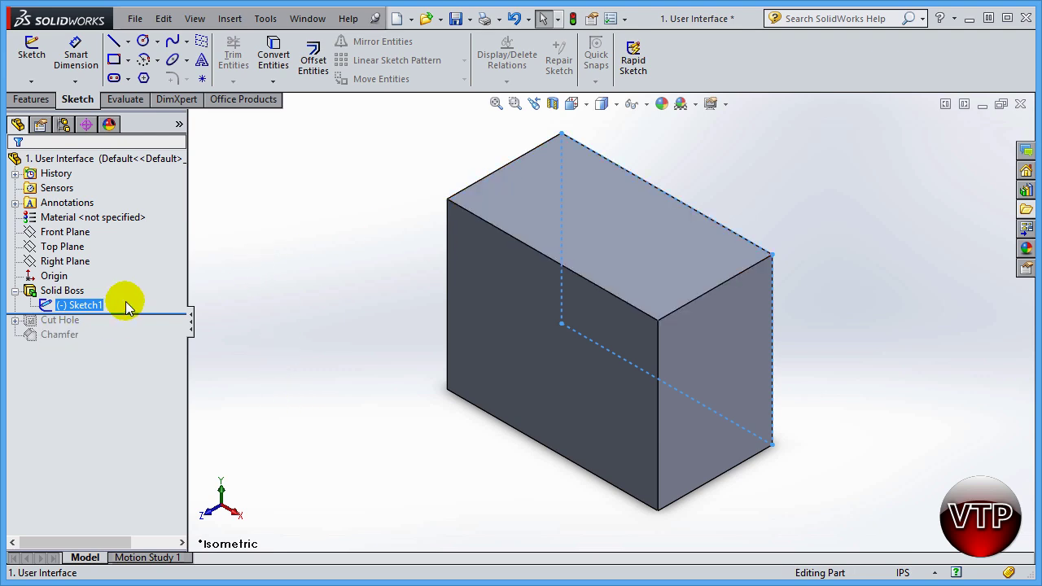
pyautogui.click(32, 291)
pyautogui.click(15, 290)
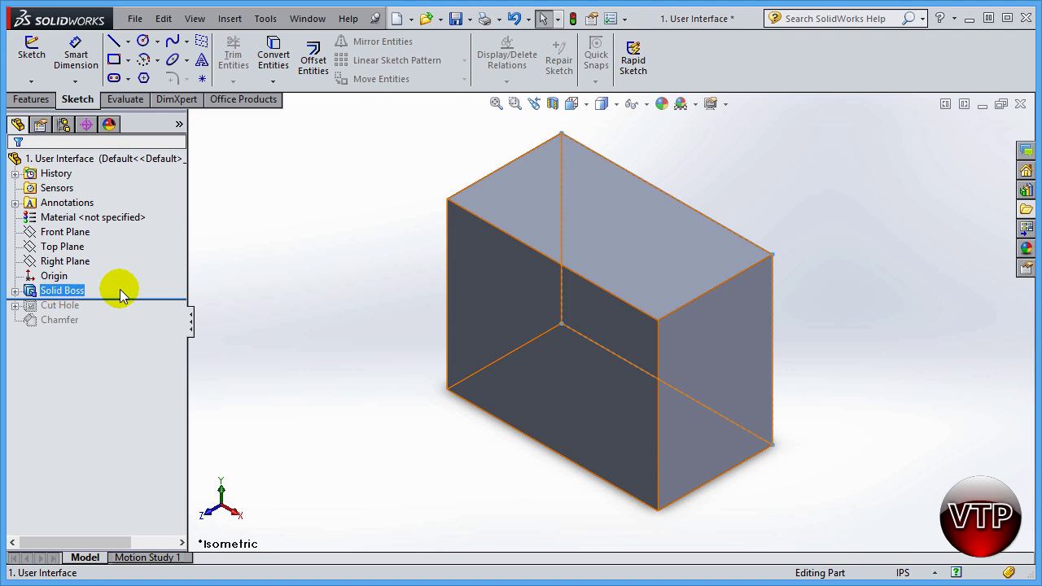
# Roll the part forward one feature at a time to include Cut Hole and Chamfer.
pyautogui.moveTo(163, 302); pyautogui.dragTo(161, 319)
pyautogui.click(52, 308)
pyautogui.press('Escape')
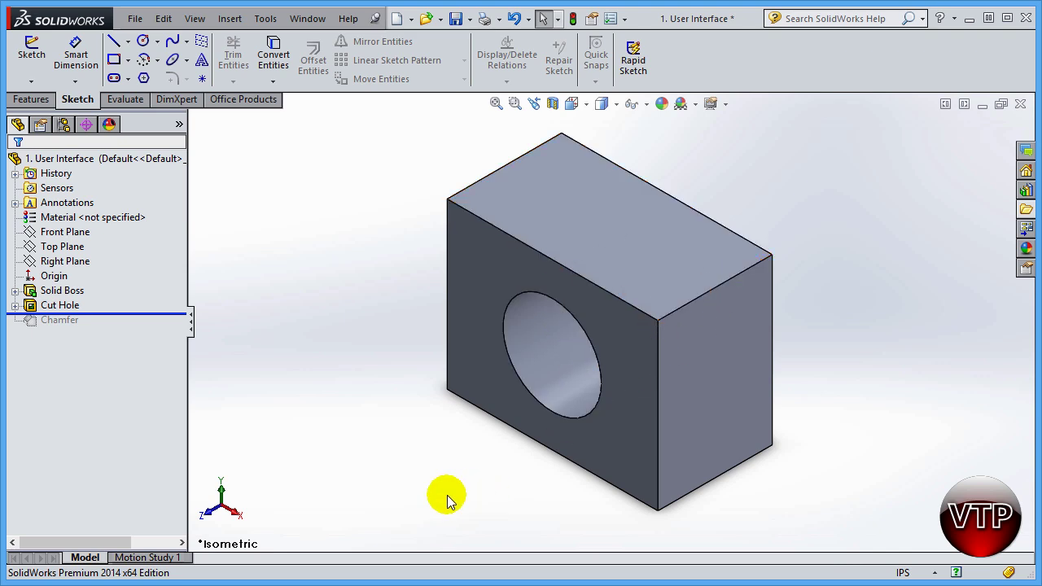
pyautogui.click(161, 321)
pyautogui.moveTo(160, 321); pyautogui.dragTo(140, 386)
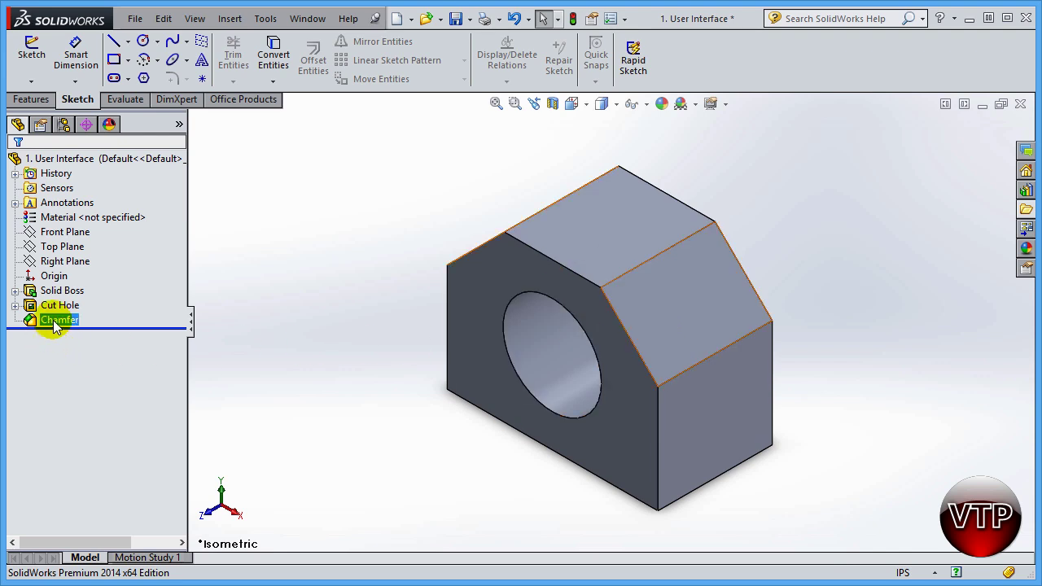
# Reorder the Chamfer feature so that it comes directly after Solid Boss, ahead of Cut Hole.
pyautogui.moveTo(53, 326); pyautogui.dragTo(75, 291)
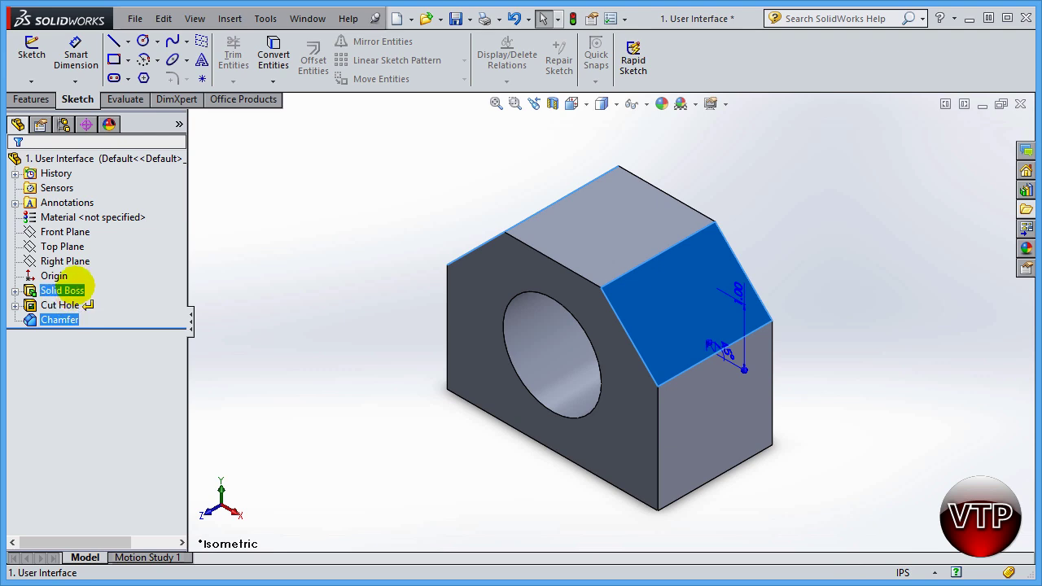
pyautogui.moveTo(88, 298); pyautogui.dragTo(76, 331)
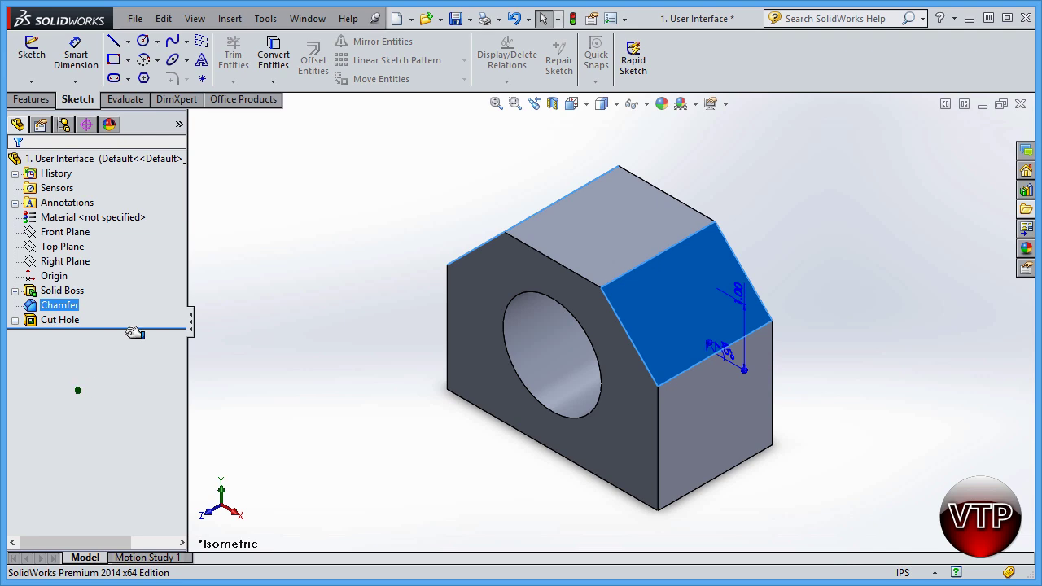
# Roll the part back to Solid Boss and step it forward through Chamfer and Cut Hole to review the new build order.
pyautogui.moveTo(132, 333); pyautogui.dragTo(133, 301)
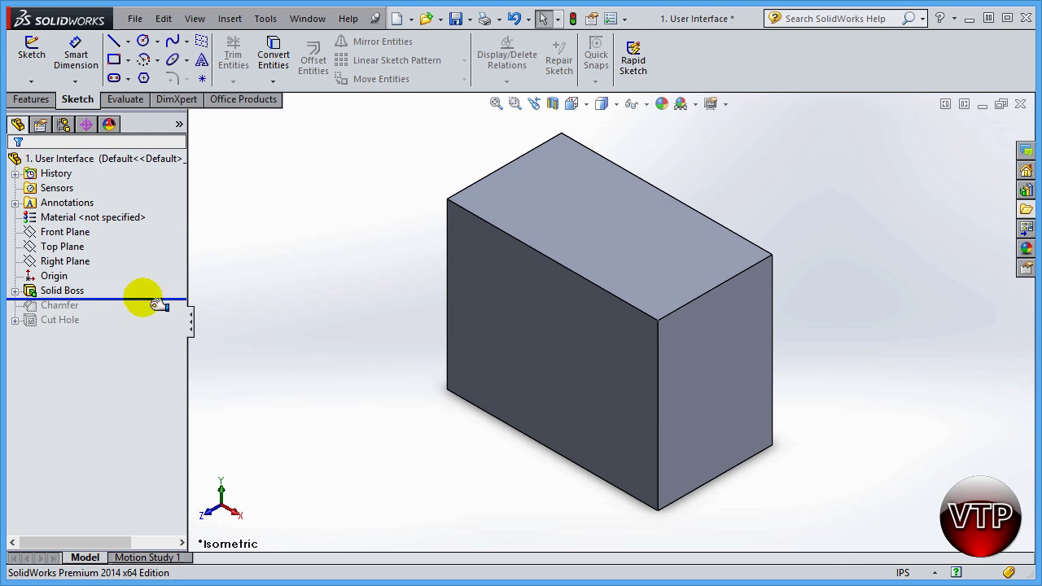
pyautogui.moveTo(143, 303); pyautogui.dragTo(147, 317)
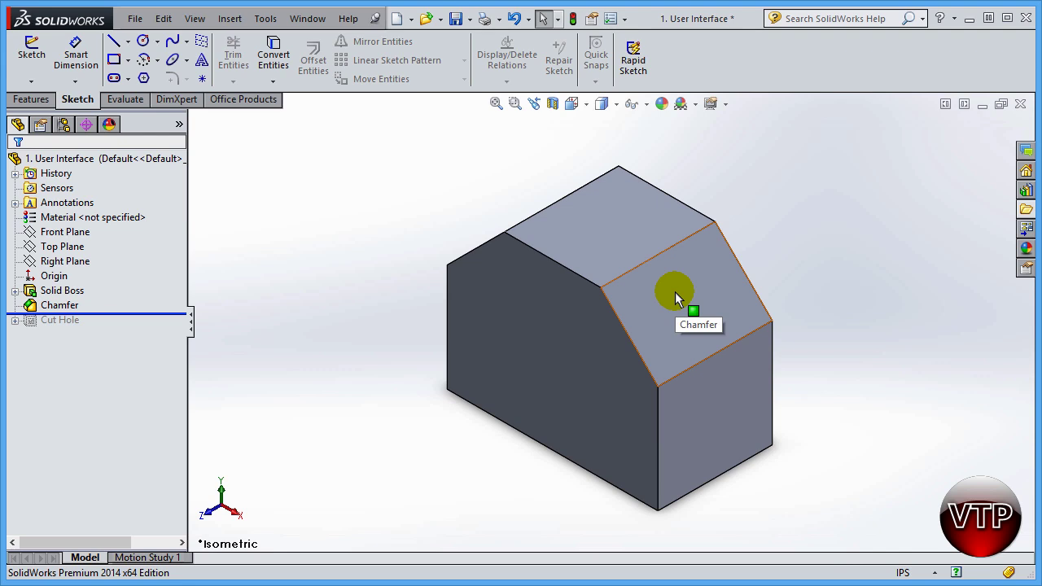
pyautogui.click(64, 291)
pyautogui.moveTo(82, 313); pyautogui.dragTo(70, 400)
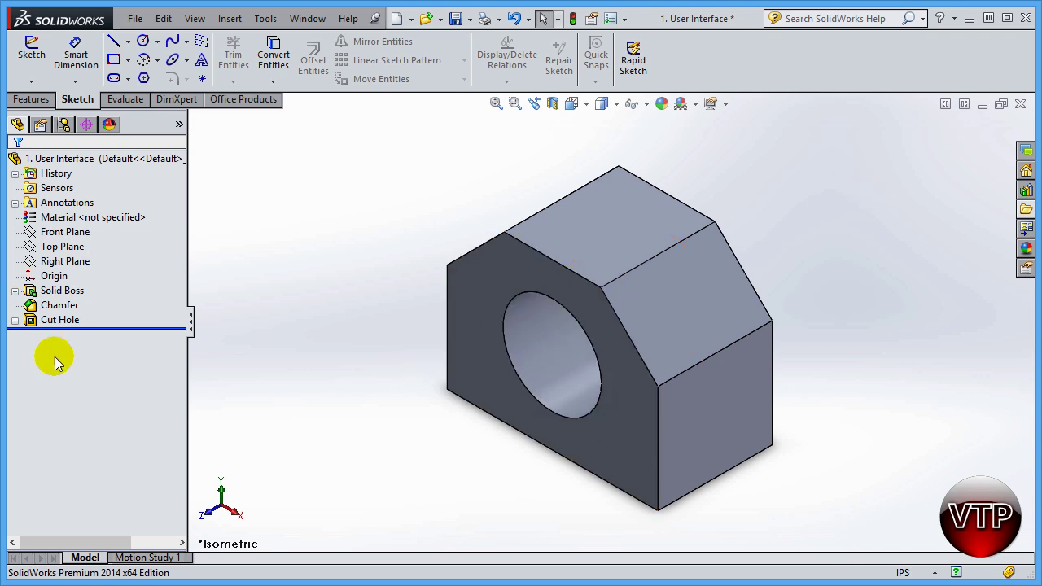
# Examine the Solid Boss, Cut Hole and Chamfer features on the model, leaving nothing selected.
pyautogui.click(62, 292)
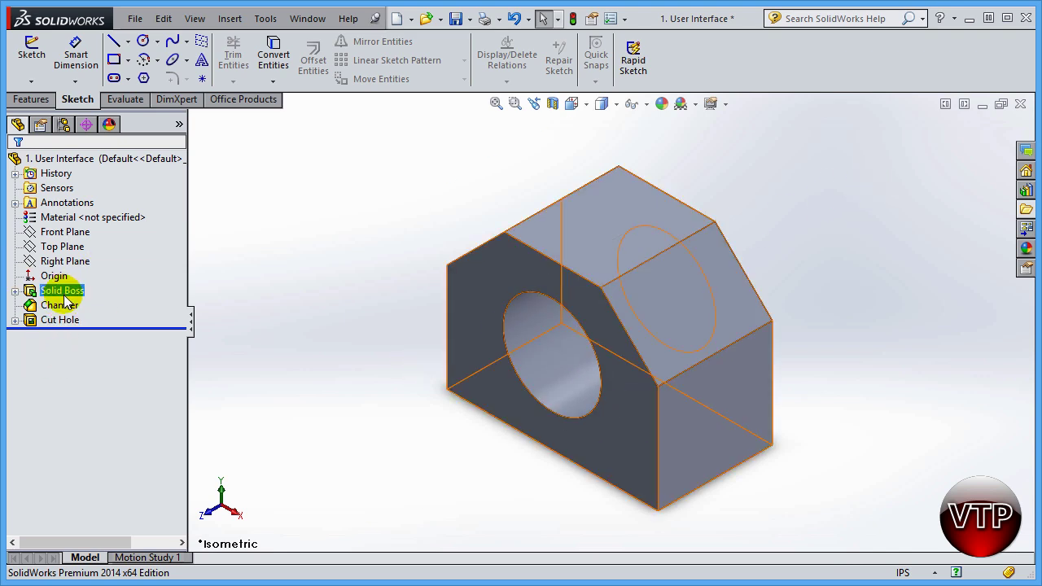
pyautogui.click(51, 340)
pyautogui.click(64, 320)
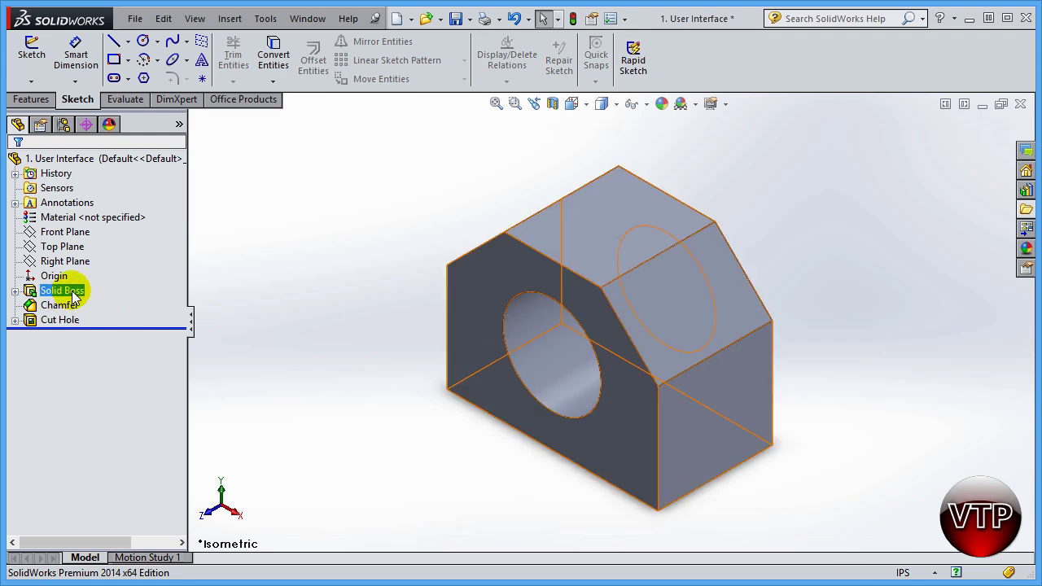
pyautogui.click(68, 306)
pyautogui.press('Escape')
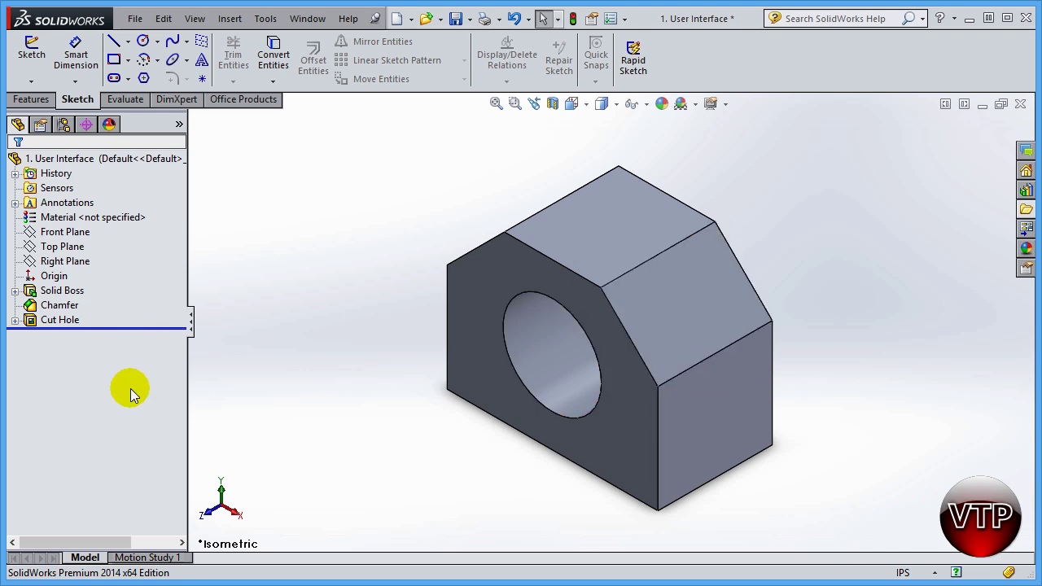
# Reorder the Chamfer feature to the end of the feature sequence, after Cut Hole, and clear the selection.
pyautogui.click(69, 307)
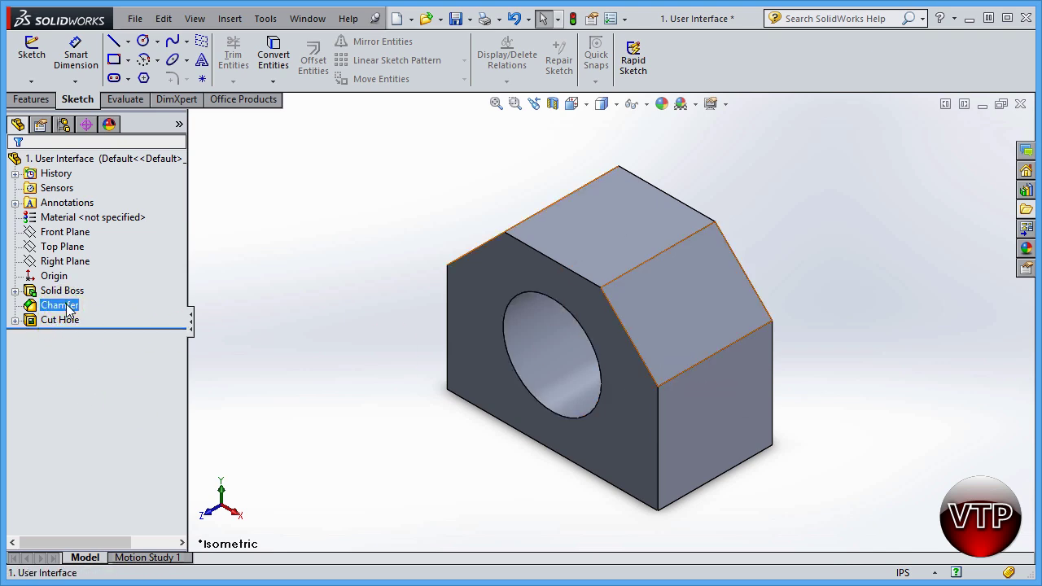
pyautogui.moveTo(75, 325); pyautogui.dragTo(76, 328)
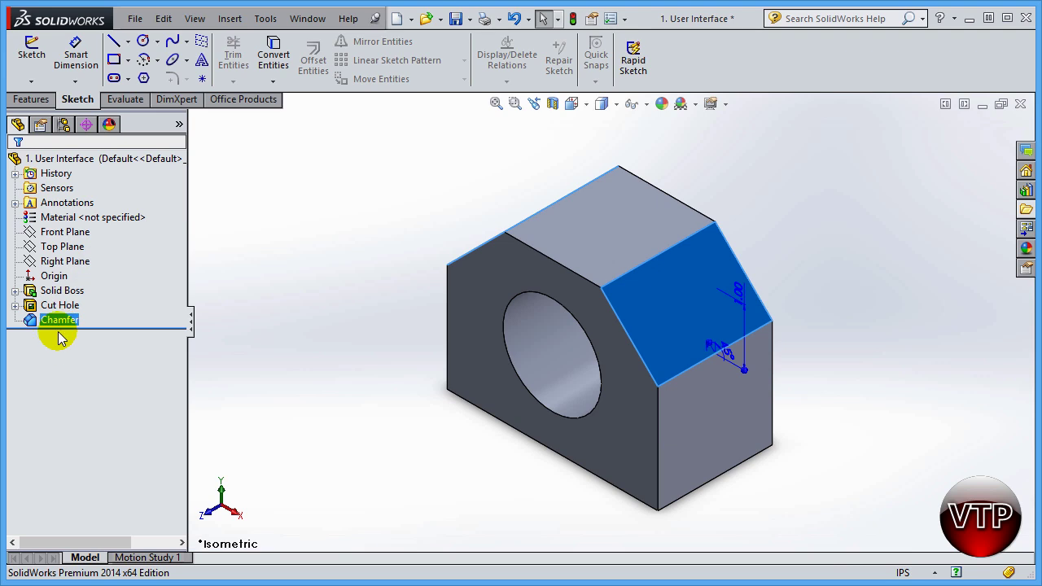
pyautogui.click(268, 345)
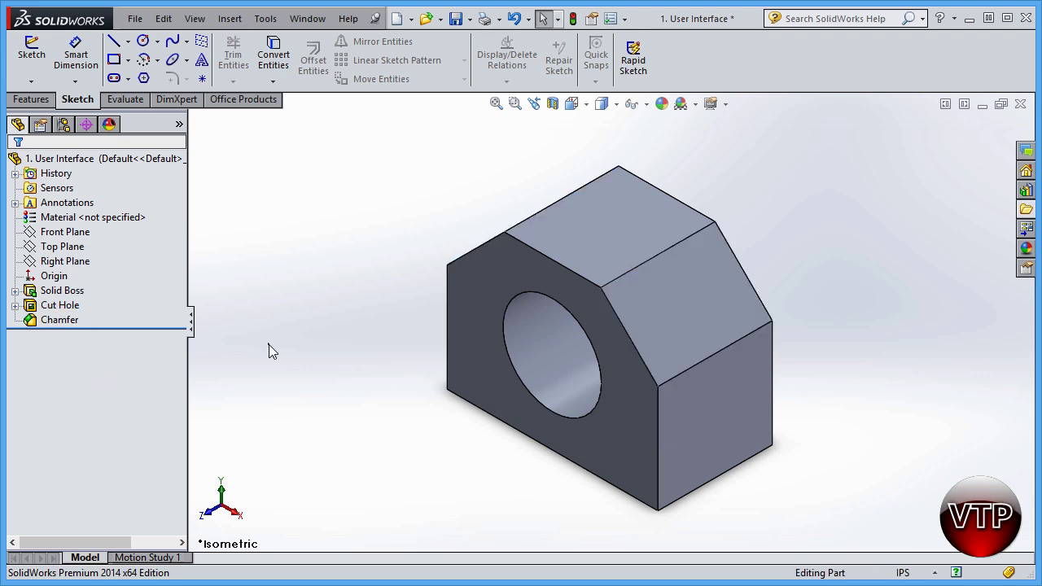